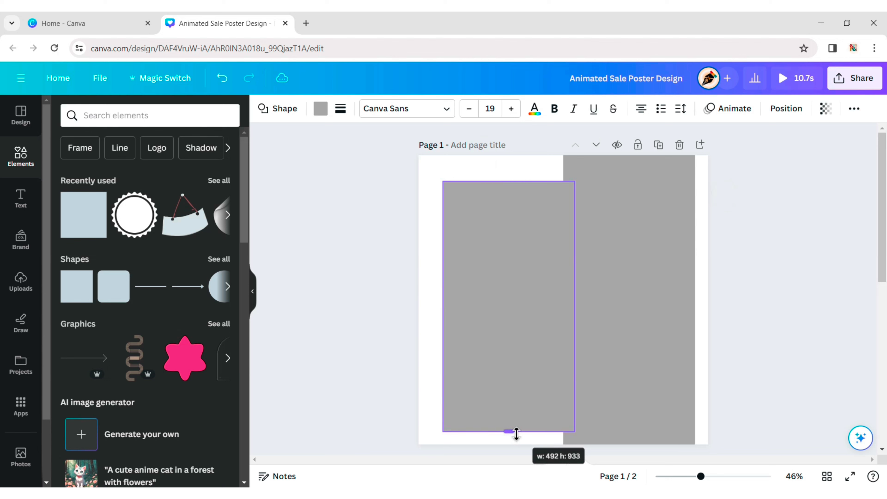
Extend the smaller grey rectangle's upper and outer edges so it nearly fills the white area beside the tall rectangle
{"action": "left_click_drag", "start_coordinate": [510, 183], "coordinate": [511, 169]}
{"action": "left_click_drag", "start_coordinate": [449, 303], "coordinate": [440, 300]}
{"action": "left_click", "coordinate": [360, 257]}
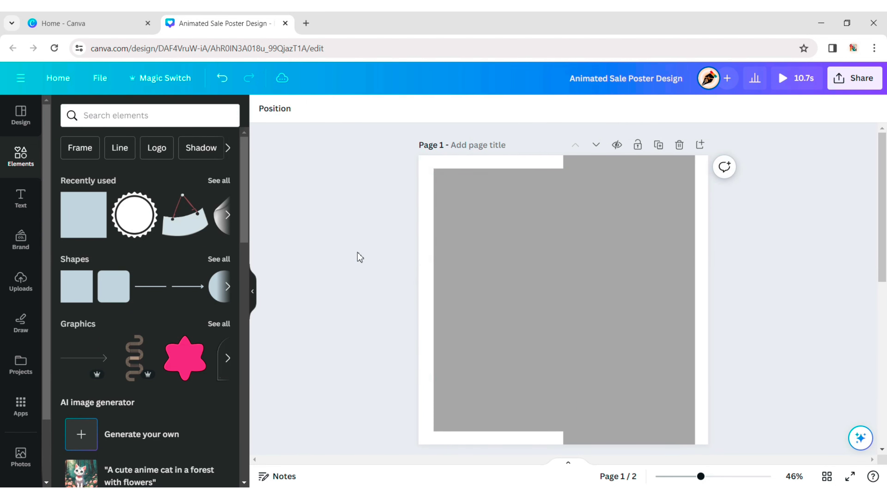
Colour the full-height rectangle dark purple and the shorter overlapping rectangle light purple, using the document colours
{"action": "left_click", "coordinate": [634, 276]}
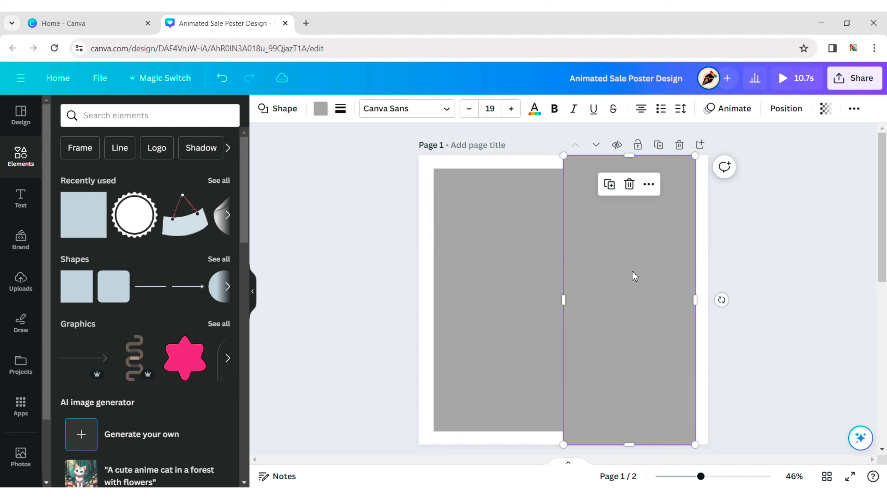
{"action": "left_click", "coordinate": [323, 113]}
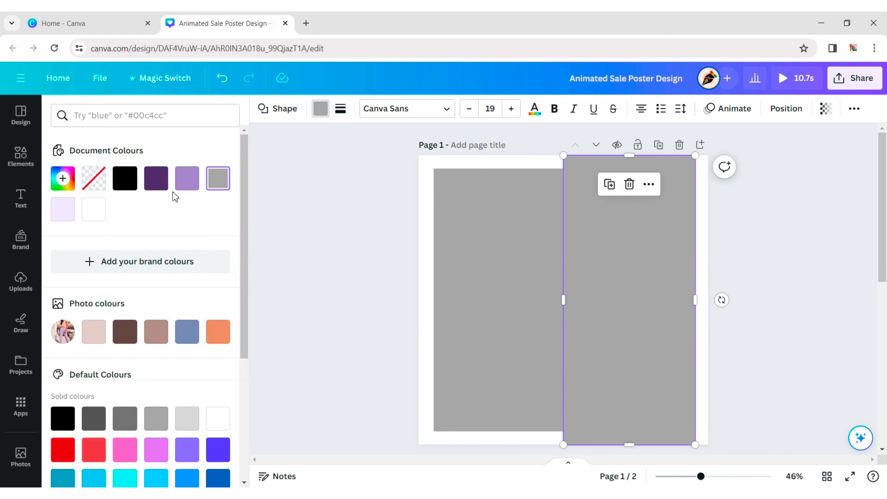
{"action": "left_click", "coordinate": [156, 178]}
{"action": "left_click", "coordinate": [501, 287]}
{"action": "left_click", "coordinate": [196, 184]}
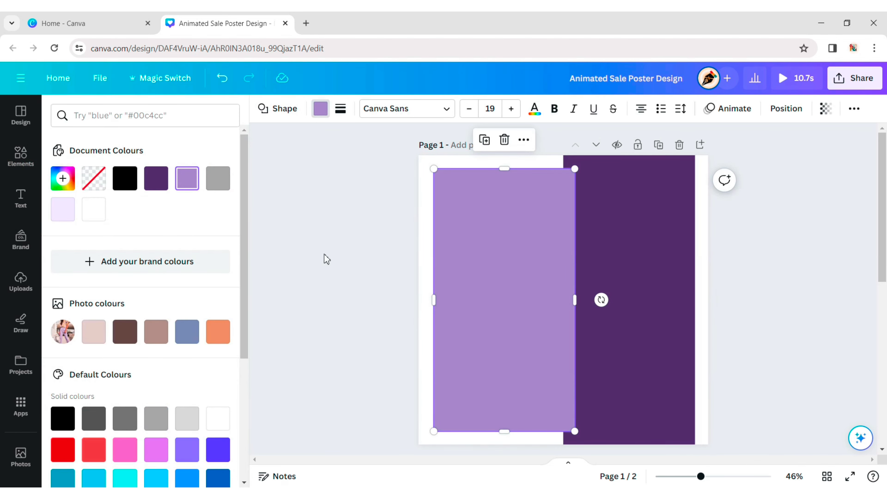
{"action": "left_click", "coordinate": [326, 259]}
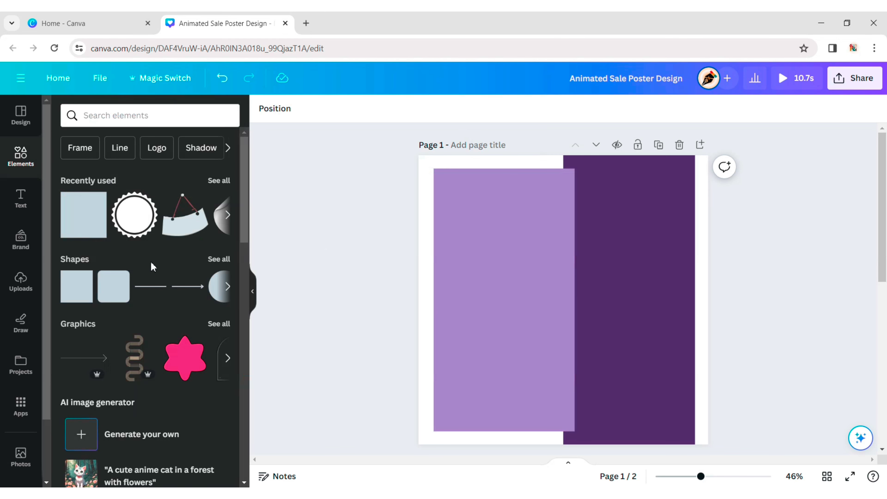
Search the frames for "rectangle" and add the thin-bordered portrait frame to the page
{"action": "scroll", "coordinate": [153, 265], "scroll_direction": "down", "scroll_amount": 10}
{"action": "left_click", "coordinate": [219, 265]}
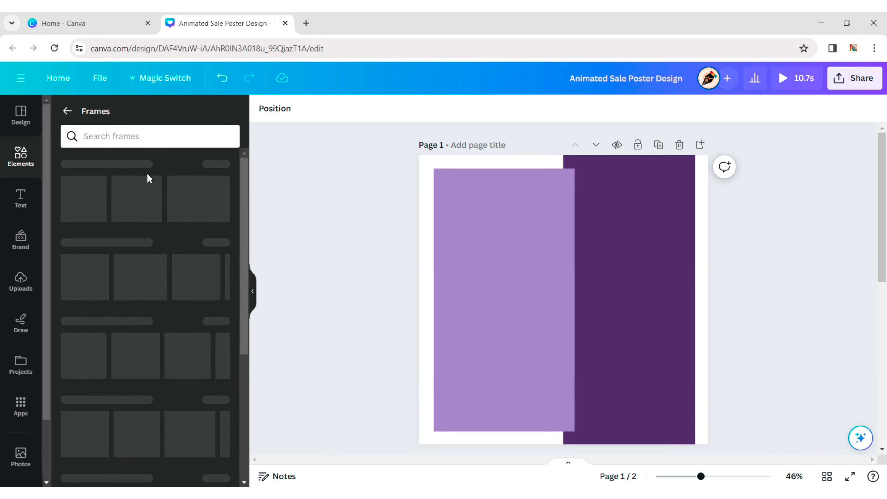
{"action": "left_click", "coordinate": [119, 140]}
{"action": "type", "text": "rec"}
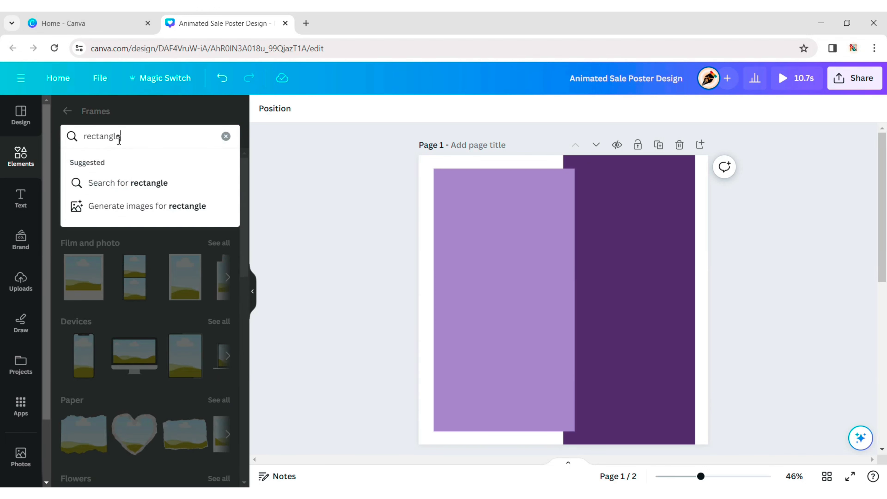
{"action": "type", "text": "tangle"}
{"action": "key", "text": "Return"}
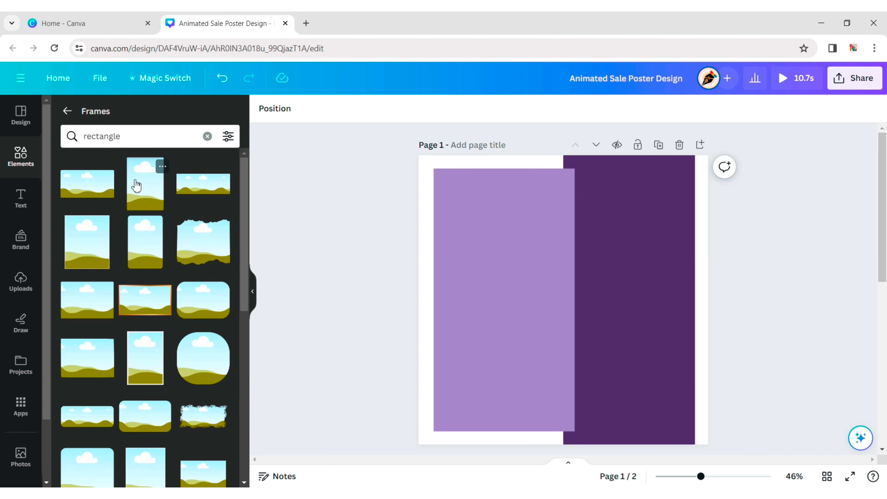
{"action": "left_click", "coordinate": [95, 252]}
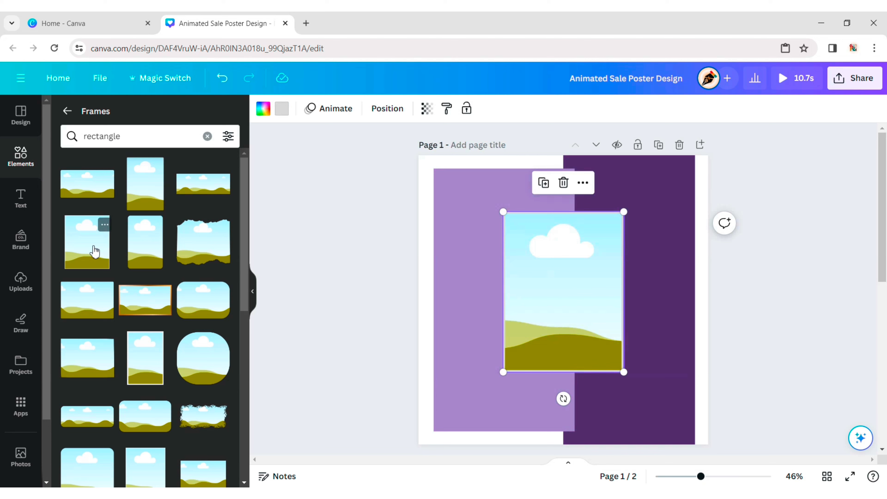
Enlarge the portrait frame and place it over the light purple rectangle, slightly past its outer edge and leaving a strip below
{"action": "left_click_drag", "start_coordinate": [570, 331], "coordinate": [489, 264]}
{"action": "left_click_drag", "start_coordinate": [549, 353], "coordinate": [593, 409]}
{"action": "mouse_move", "coordinate": [520, 309]}
{"action": "left_mouse_down"}
{"action": "mouse_move", "coordinate": [511, 302]}
{"action": "mouse_move", "coordinate": [519, 301]}
{"action": "left_mouse_up"}
{"action": "left_click_drag", "start_coordinate": [589, 402], "coordinate": [571, 381]}
{"action": "mouse_move", "coordinate": [512, 311]}
{"action": "left_mouse_down"}
{"action": "mouse_move", "coordinate": [498, 298]}
{"action": "mouse_move", "coordinate": [498, 307]}
{"action": "left_mouse_up"}
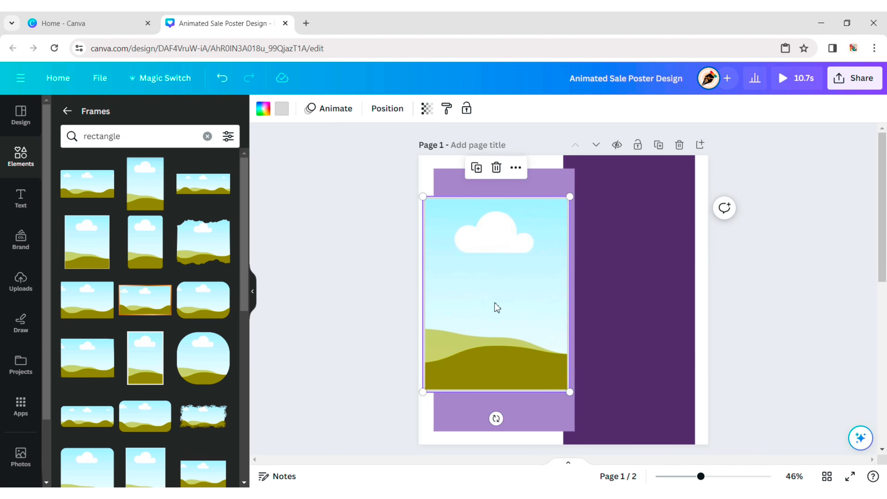
{"action": "left_click_drag", "start_coordinate": [571, 394], "coordinate": [570, 394]}
{"action": "left_click_drag", "start_coordinate": [497, 302], "coordinate": [497, 315]}
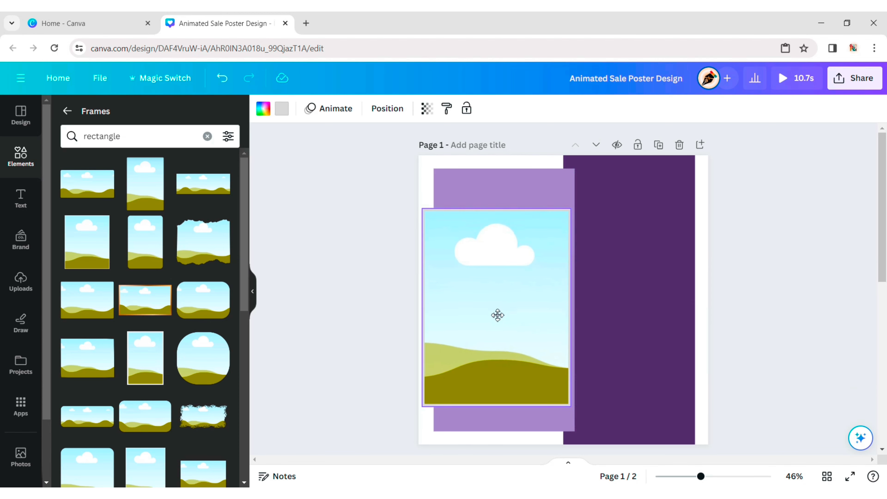
{"action": "left_click_drag", "start_coordinate": [497, 315], "coordinate": [497, 315]}
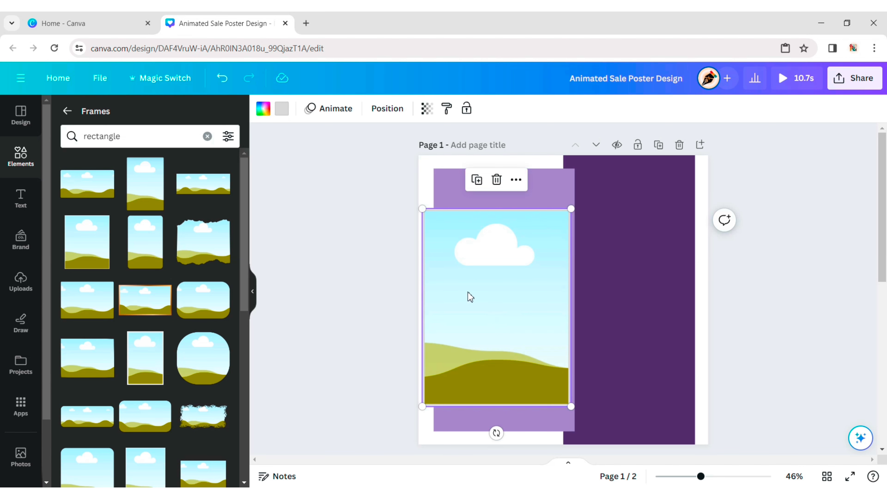
{"action": "left_click", "coordinate": [389, 253]}
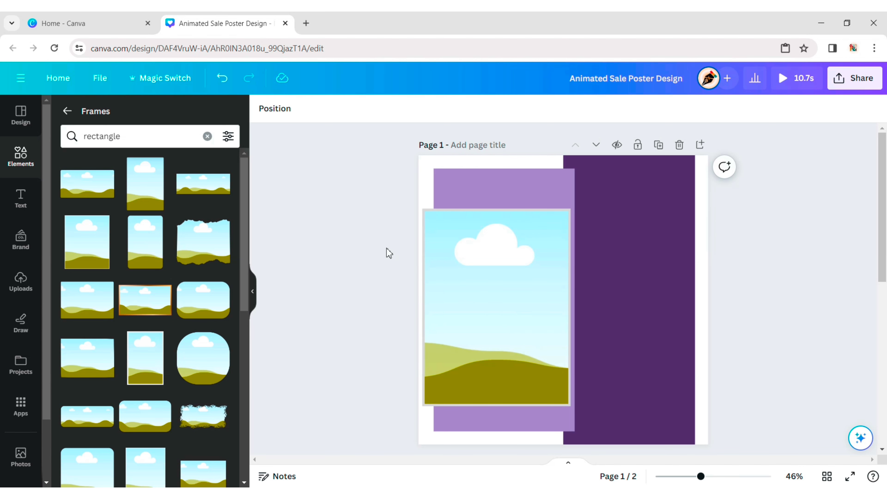
Set the portrait frame's border colour to the document's dark purple
{"action": "left_click", "coordinate": [419, 268]}
{"action": "left_click", "coordinate": [282, 108]}
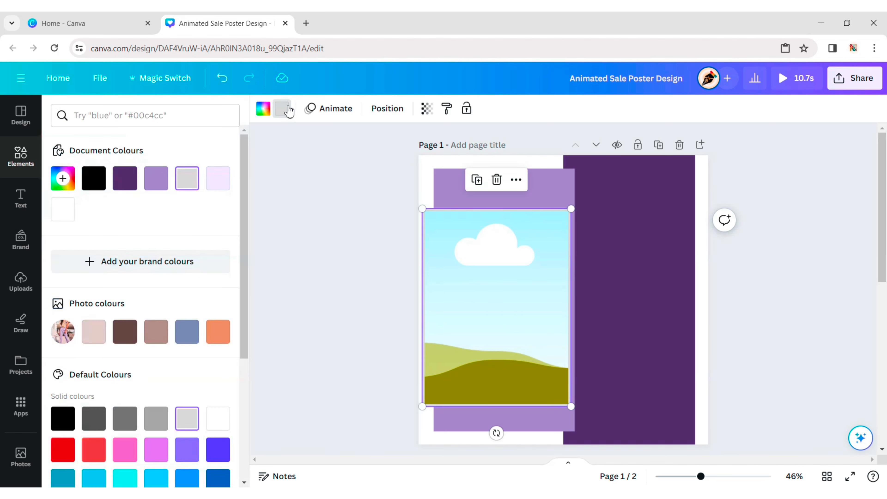
{"action": "left_click", "coordinate": [136, 184]}
{"action": "left_click", "coordinate": [363, 258]}
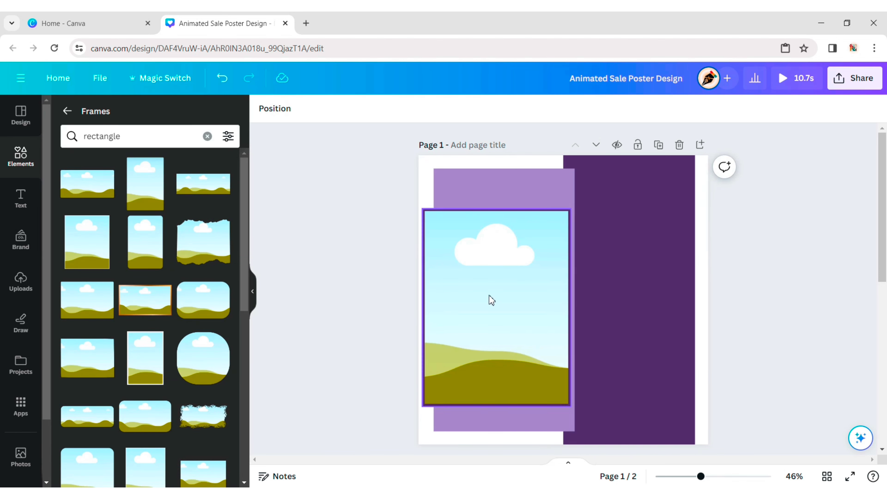
Duplicate the light purple rectangle, reduce the copy to a thin horizontal bar below the frame and colour it dark purple
{"action": "left_click", "coordinate": [522, 185]}
{"action": "left_click_drag", "start_coordinate": [509, 169], "coordinate": [483, 416]}
{"action": "left_click_drag", "start_coordinate": [579, 425], "coordinate": [567, 426]}
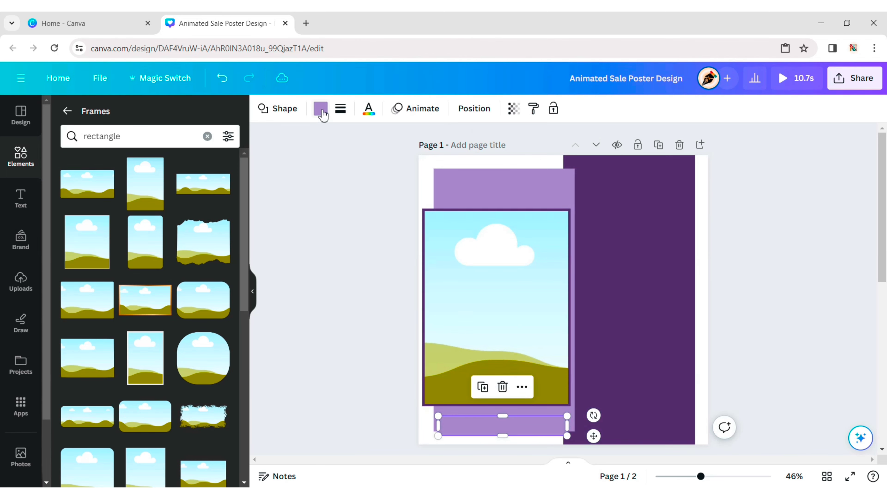
{"action": "left_click", "coordinate": [323, 116]}
{"action": "left_click", "coordinate": [155, 178]}
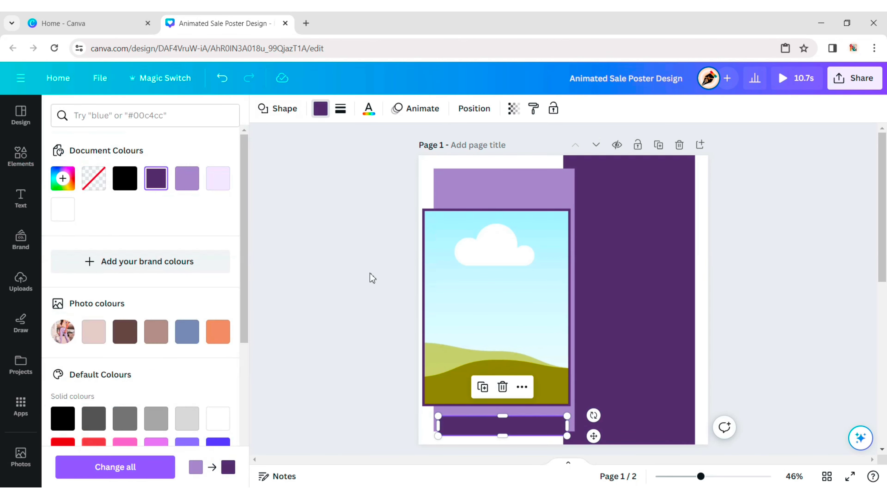
Make the dark purple bar smaller and centre it horizontally in the light purple strip beneath the frame
{"action": "left_click_drag", "start_coordinate": [485, 430], "coordinate": [488, 421]}
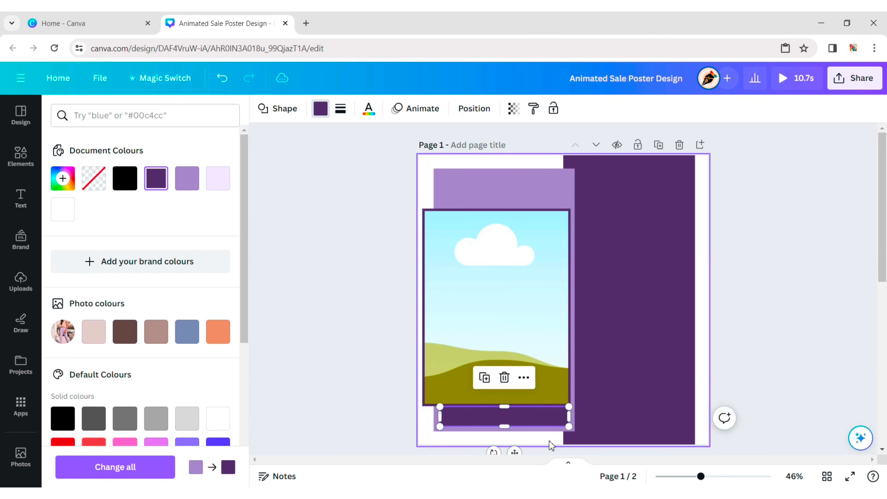
{"action": "left_click_drag", "start_coordinate": [569, 406], "coordinate": [543, 412]}
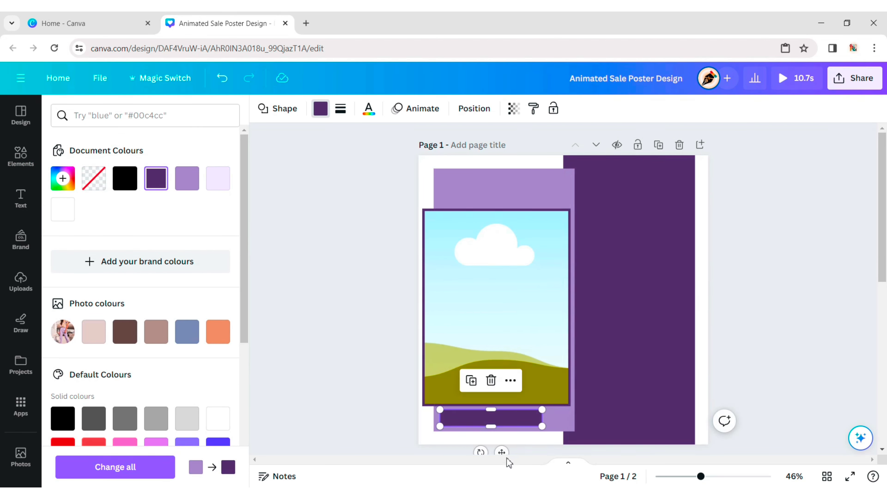
{"action": "left_click_drag", "start_coordinate": [503, 455], "coordinate": [511, 455]}
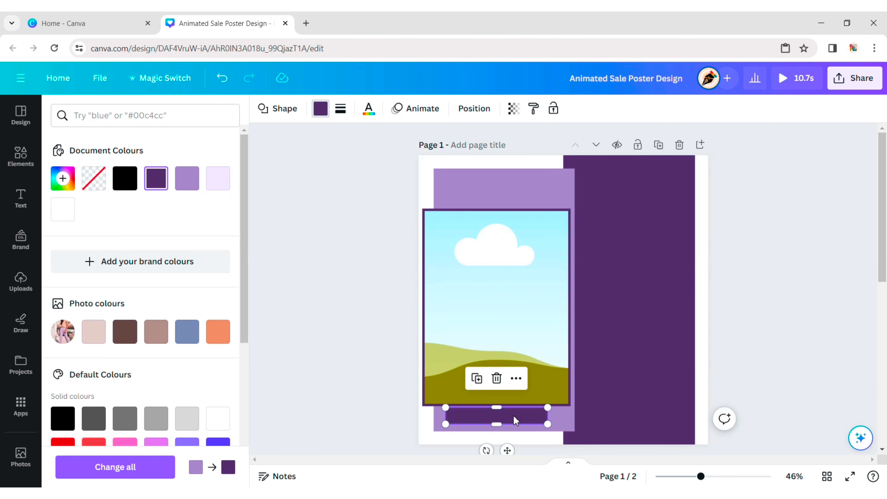
{"action": "left_click_drag", "start_coordinate": [516, 421], "coordinate": [522, 419]}
{"action": "left_click", "coordinate": [346, 376]}
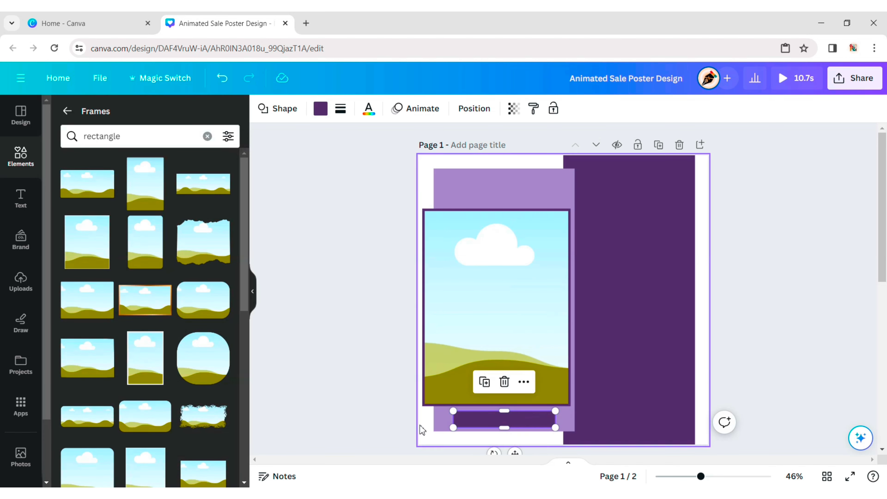
{"action": "left_click", "coordinate": [379, 402]}
Return to the main elements library and move the dark purple bar slightly upward within the strip
{"action": "left_click", "coordinate": [69, 115]}
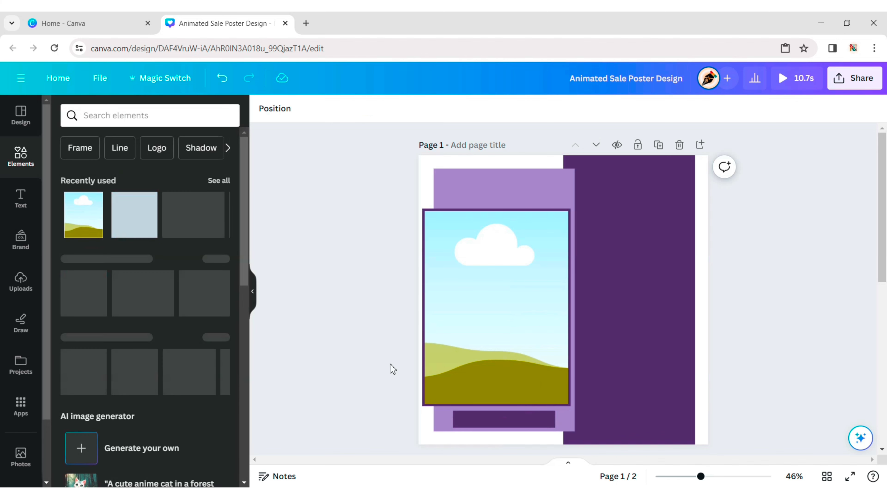
{"action": "left_click", "coordinate": [520, 422]}
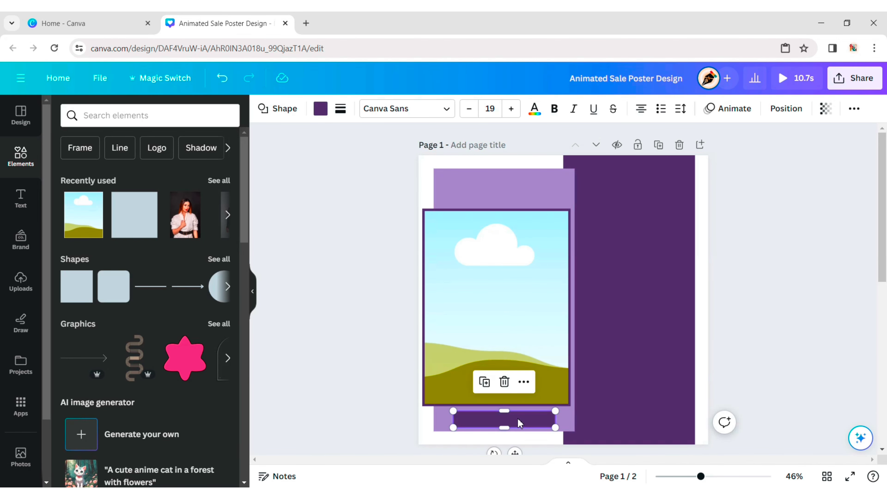
{"action": "left_click", "coordinate": [360, 387]}
{"action": "left_click", "coordinate": [484, 418]}
{"action": "left_click_drag", "start_coordinate": [484, 418], "coordinate": [483, 416]}
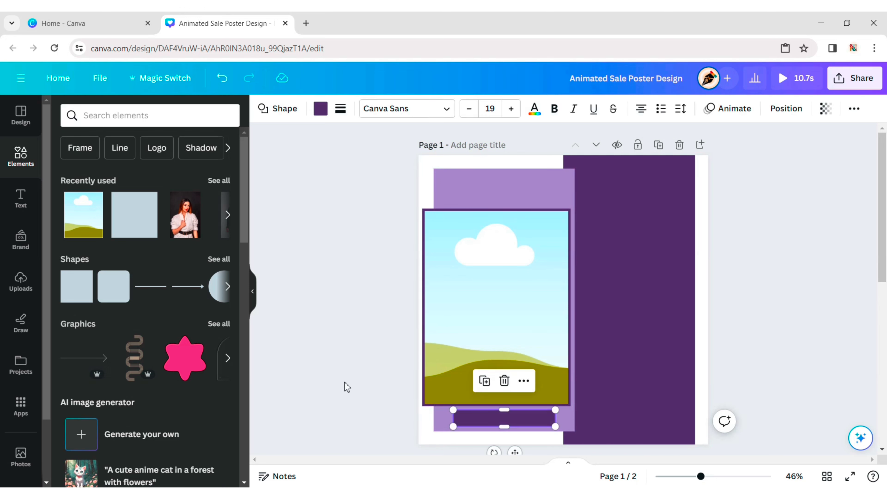
{"action": "left_click", "coordinate": [347, 386]}
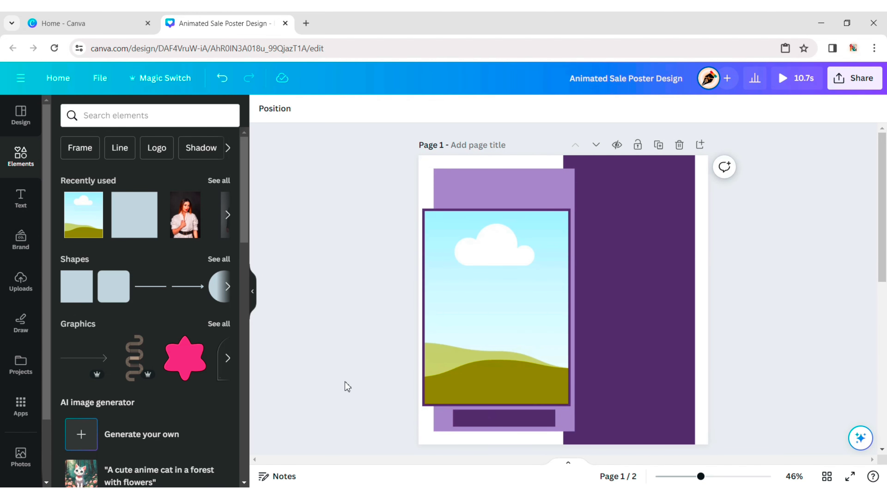
Duplicate the dark purple bar, colour the copy light purple and stand it vertically across the dark panel's upper edge
{"action": "left_click", "coordinate": [503, 419]}
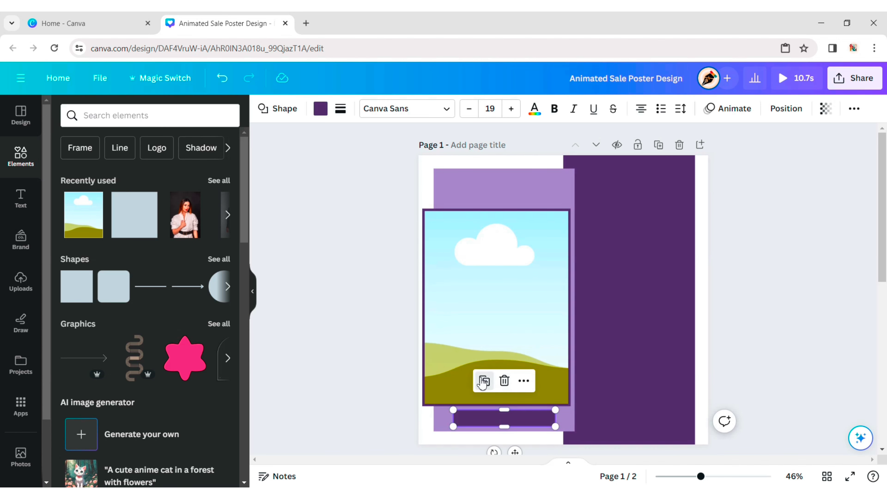
{"action": "left_click_drag", "start_coordinate": [505, 419], "coordinate": [527, 379]}
{"action": "left_click", "coordinate": [320, 108]}
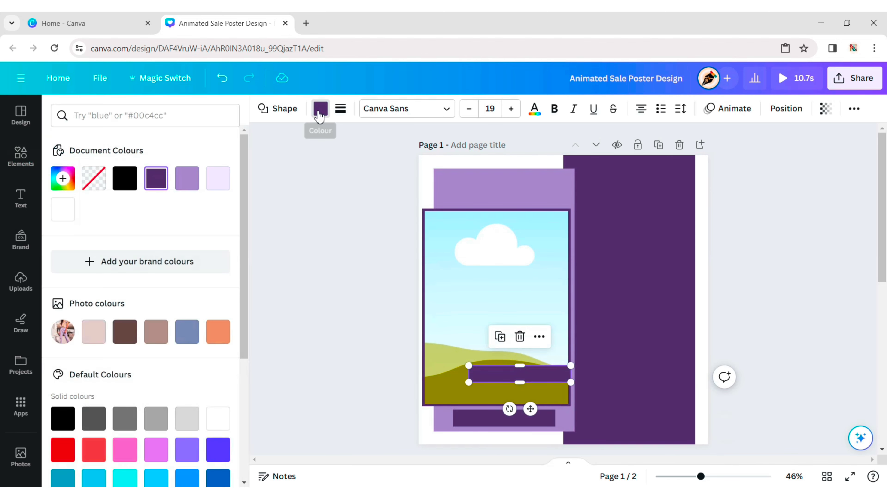
{"action": "left_click", "coordinate": [189, 183]}
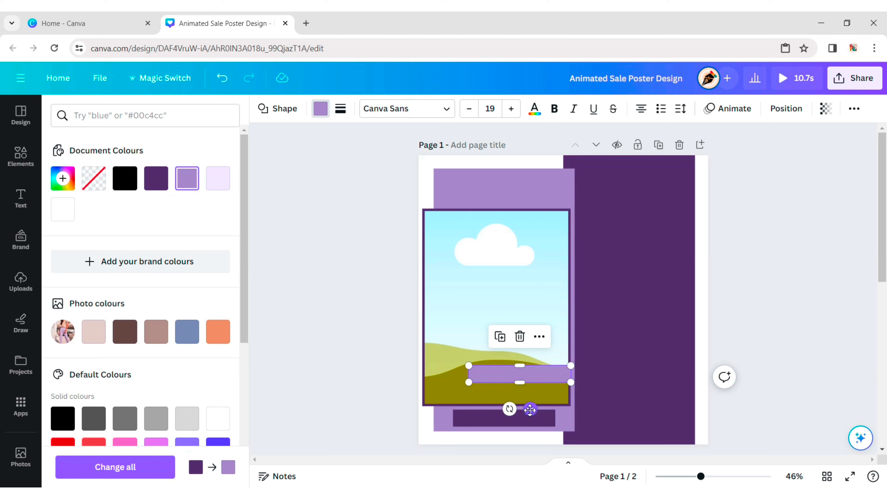
{"action": "left_click_drag", "start_coordinate": [531, 409], "coordinate": [702, 120]}
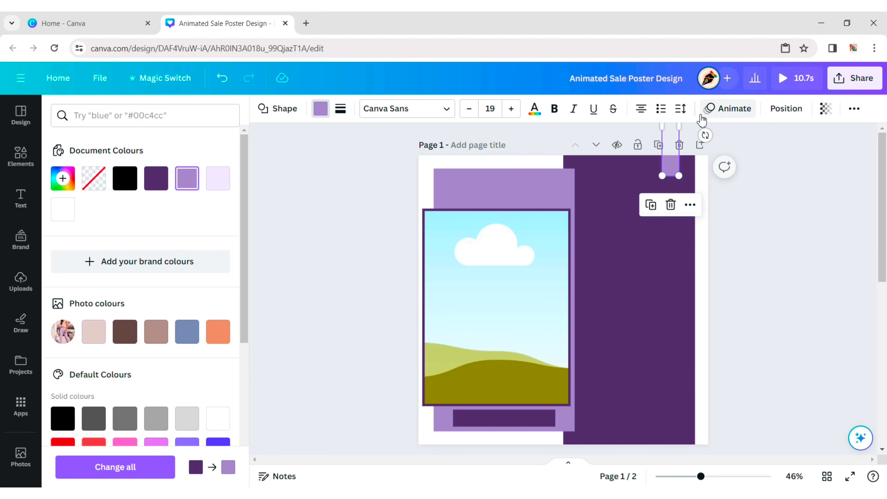
{"action": "left_click", "coordinate": [740, 220]}
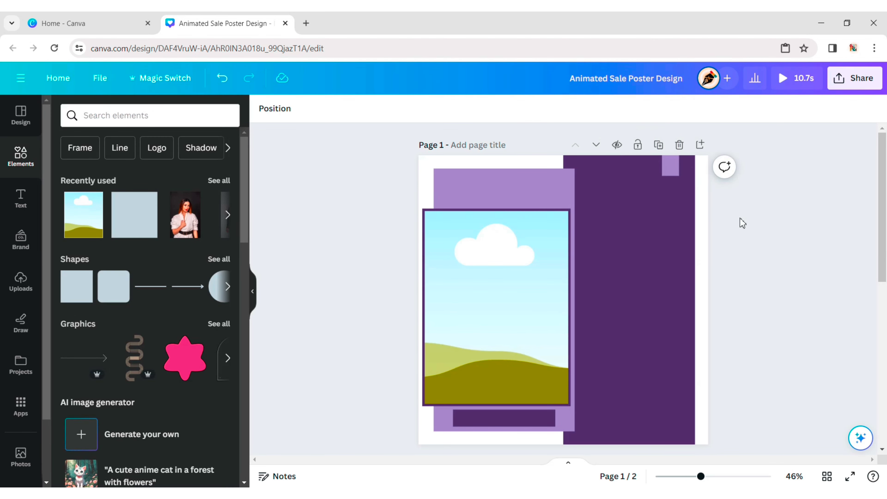
Duplicate the dark purple bar below the frame and colour the copy black
{"action": "left_click", "coordinate": [485, 422]}
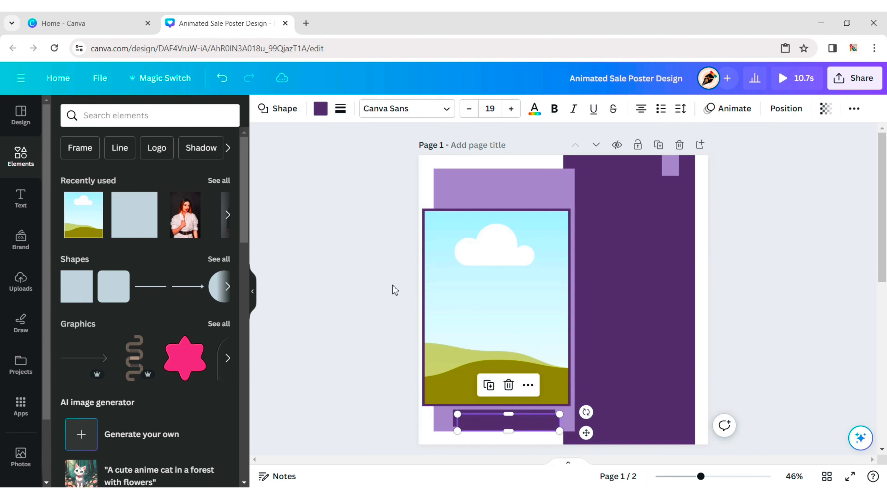
{"action": "left_click", "coordinate": [320, 108]}
{"action": "left_click", "coordinate": [122, 183]}
{"action": "key", "text": "Escape"}
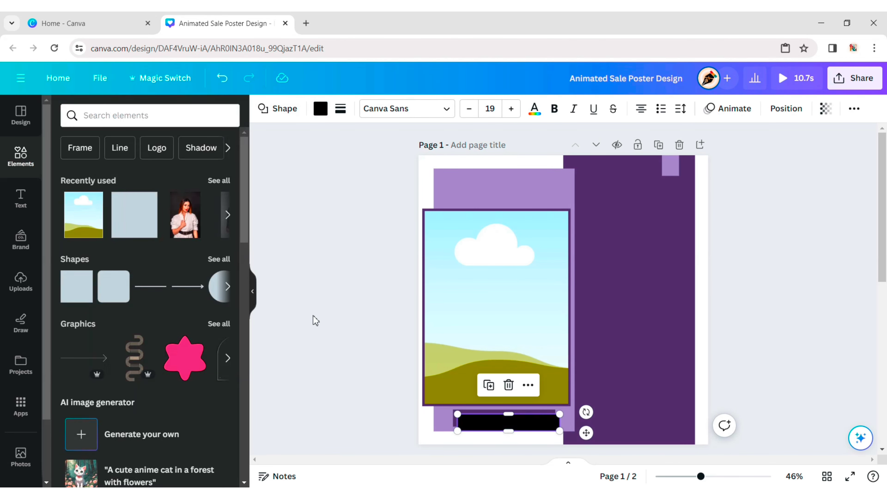
Shrink the black bar and centre it inside the dark purple bar, leaving a thin purple border around it
{"action": "left_click_drag", "start_coordinate": [560, 434], "coordinate": [550, 426]}
{"action": "left_click_drag", "start_coordinate": [514, 451], "coordinate": [516, 450]}
{"action": "left_click_drag", "start_coordinate": [459, 426], "coordinate": [458, 426]}
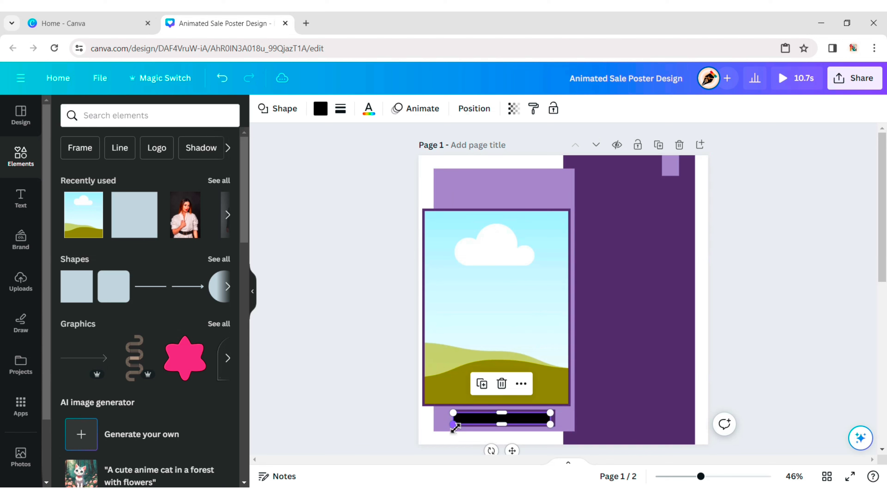
{"action": "left_click", "coordinate": [362, 369]}
{"action": "left_click", "coordinate": [455, 422]}
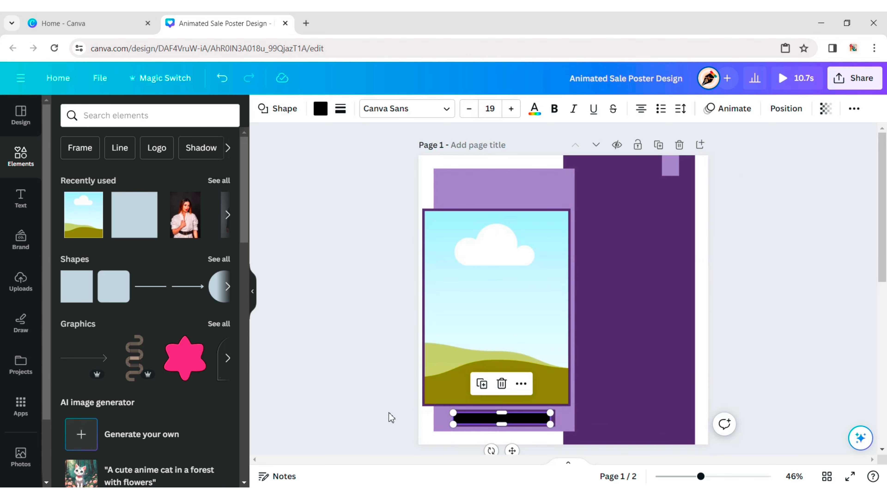
{"action": "key", "text": "Right"}
{"action": "key", "text": "Right"}
{"action": "key", "text": "Right"}
{"action": "key", "text": "Right"}
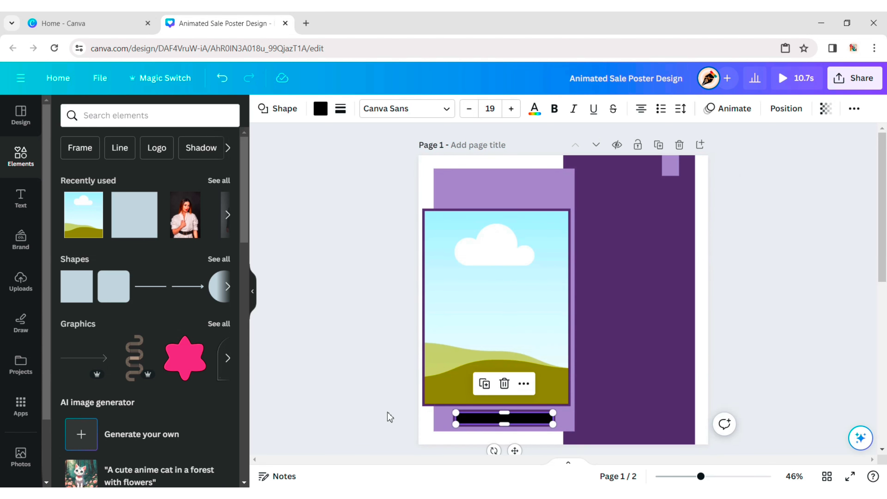
Fill the frame with the photo of the woman in lilac trousers and shift the image down inside it until their upper edges align
{"action": "left_click", "coordinate": [357, 382]}
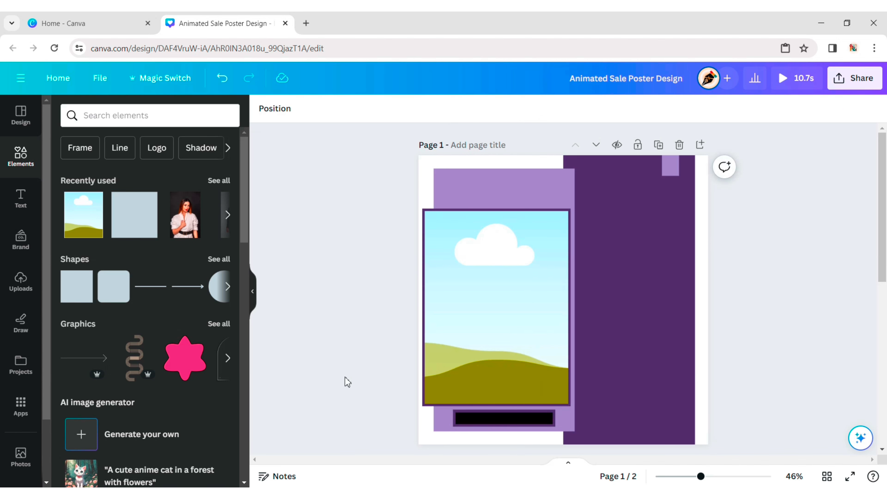
{"action": "scroll", "coordinate": [21, 402], "scroll_direction": "down", "scroll_amount": 2}
{"action": "left_click", "coordinate": [19, 401]}
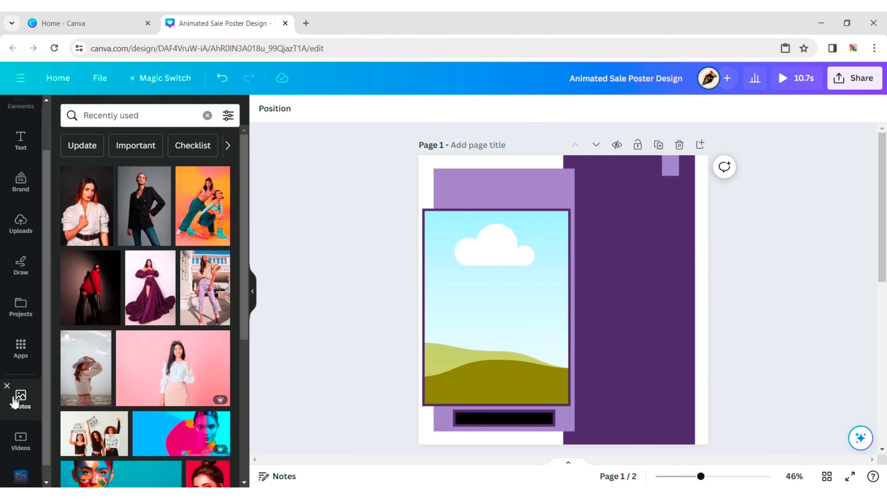
{"action": "left_click_drag", "start_coordinate": [188, 309], "coordinate": [448, 309]}
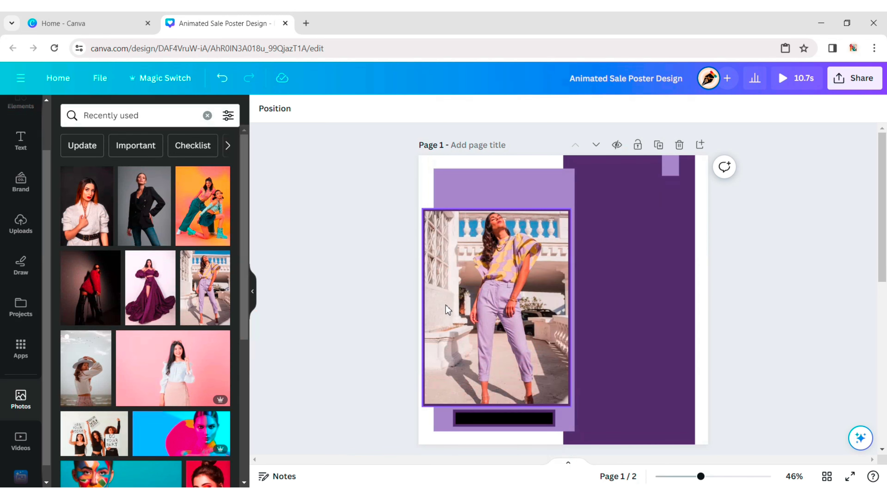
{"action": "double_click", "coordinate": [508, 314]}
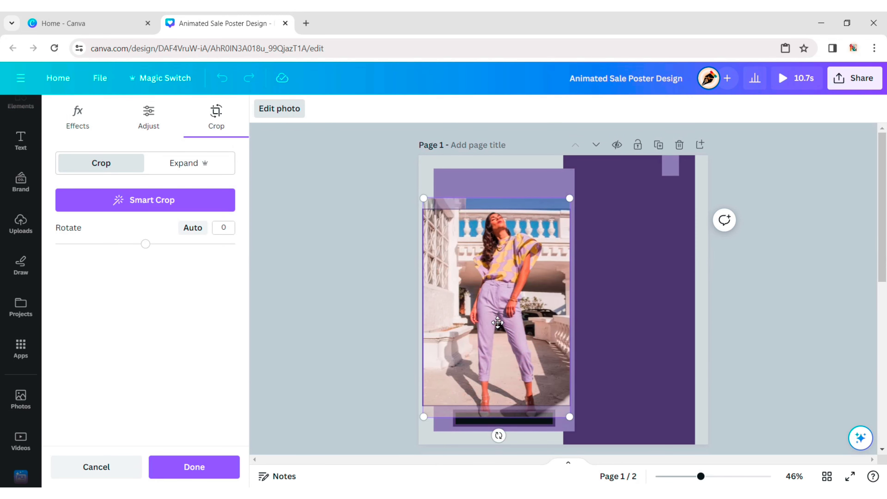
{"action": "left_click_drag", "start_coordinate": [498, 322], "coordinate": [498, 335]}
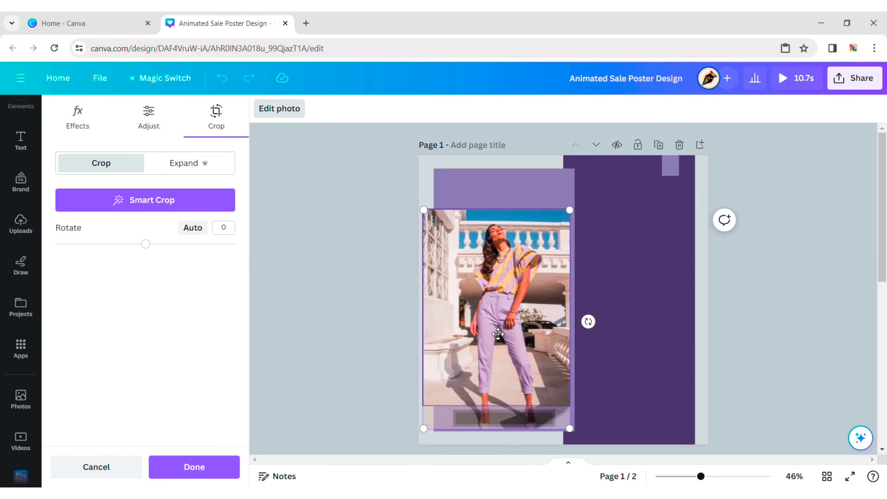
{"action": "left_click", "coordinate": [362, 287]}
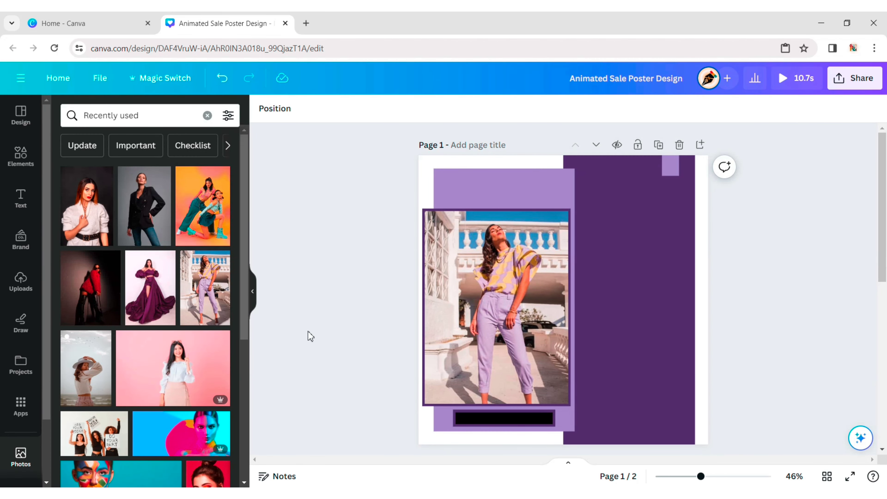
Duplicate the light purple rectangle and resize the copy into a tall vertical strip over the left part of the photo
{"action": "left_click", "coordinate": [562, 173]}
{"action": "left_click", "coordinate": [484, 140]}
{"action": "left_click_drag", "start_coordinate": [514, 279], "coordinate": [509, 306]}
{"action": "left_click_drag", "start_coordinate": [567, 209], "coordinate": [476, 313]}
{"action": "left_click_drag", "start_coordinate": [455, 384], "coordinate": [450, 280]}
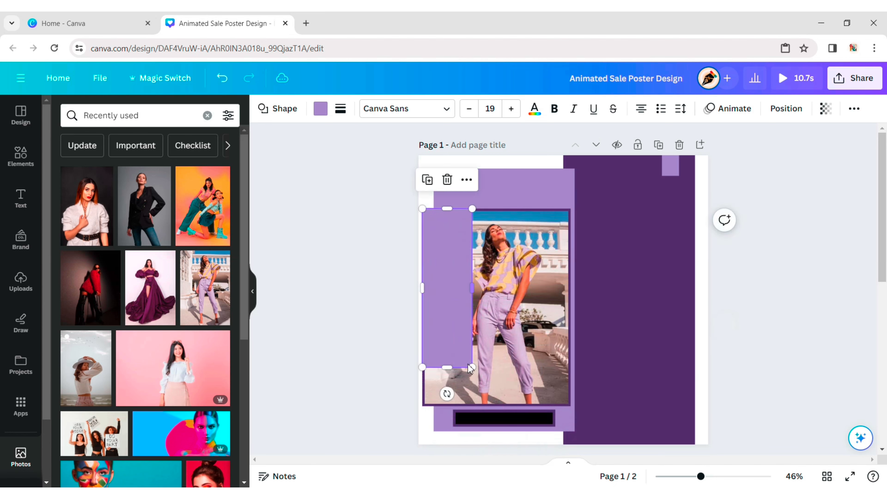
{"action": "left_click_drag", "start_coordinate": [474, 369], "coordinate": [487, 403]}
{"action": "left_click_drag", "start_coordinate": [488, 307], "coordinate": [480, 307]}
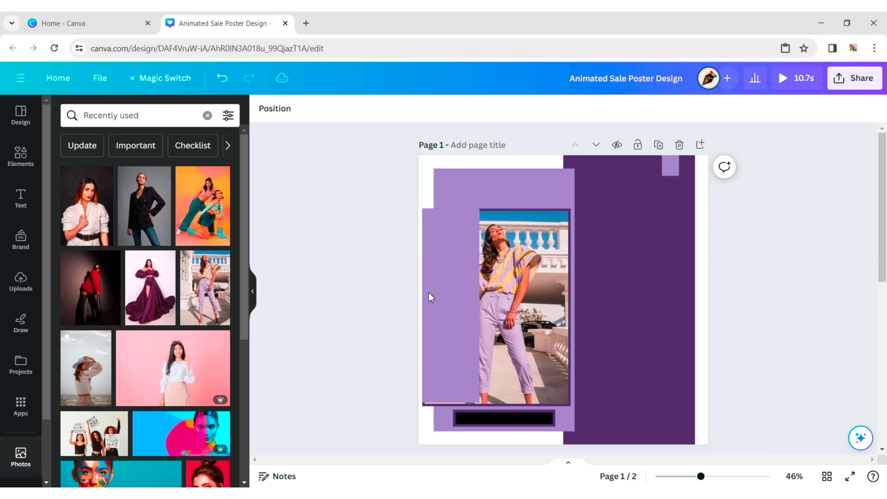
Nudge the light purple strip to fit just inside the frame's left border and narrow it to clear the woman
{"action": "key", "text": "Right"}
{"action": "key", "text": "Right"}
{"action": "key", "text": "Right"}
{"action": "key", "text": "Right"}
{"action": "key", "text": "Right"}
{"action": "key", "text": "Right"}
{"action": "key", "text": "Right"}
{"action": "key", "text": "Right"}
{"action": "key", "text": "Right"}
{"action": "key", "text": "Right"}
{"action": "key", "text": "Right"}
{"action": "key", "text": "Right"}
{"action": "key", "text": "Right"}
{"action": "key", "text": "Right"}
{"action": "key", "text": "Right"}
{"action": "key", "text": "Right"}
{"action": "key", "text": "Right"}
{"action": "key", "text": "Right"}
{"action": "key", "text": "Right"}
{"action": "key", "text": "Down"}
{"action": "key", "text": "Down"}
{"action": "key", "text": "Down"}
{"action": "key", "text": "Down"}
{"action": "key", "text": "Down"}
{"action": "key", "text": "Down"}
{"action": "key", "text": "Down"}
{"action": "key", "text": "Down"}
{"action": "key", "text": "Down"}
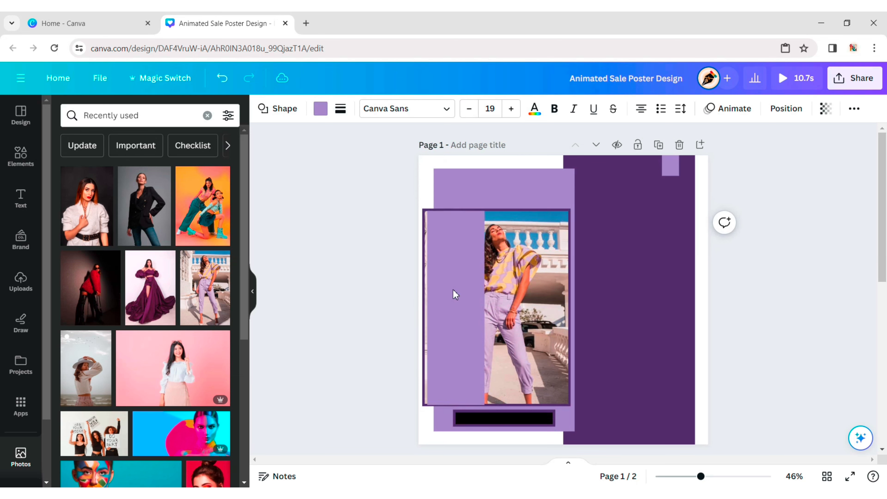
{"action": "key", "text": "shift+Left"}
{"action": "left_click", "coordinate": [455, 294]}
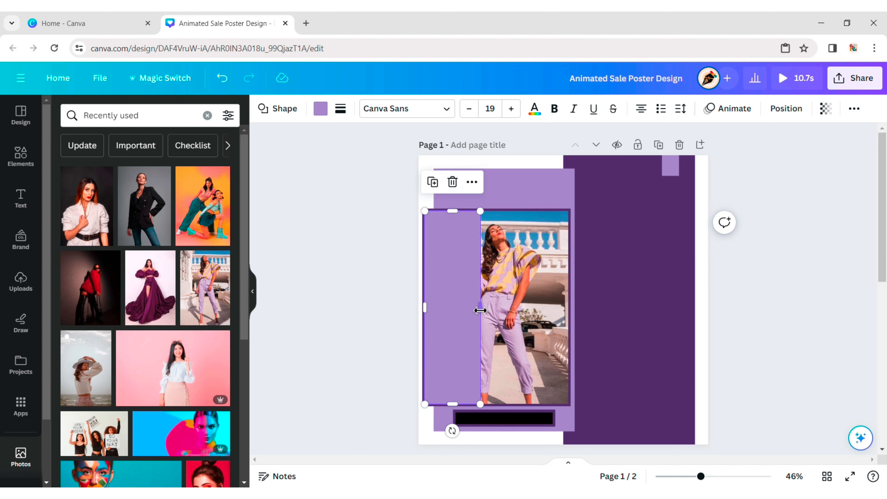
{"action": "mouse_move", "coordinate": [480, 312]}
{"action": "left_mouse_down"}
{"action": "mouse_move", "coordinate": [469, 315]}
{"action": "mouse_move", "coordinate": [474, 310]}
{"action": "left_mouse_up"}
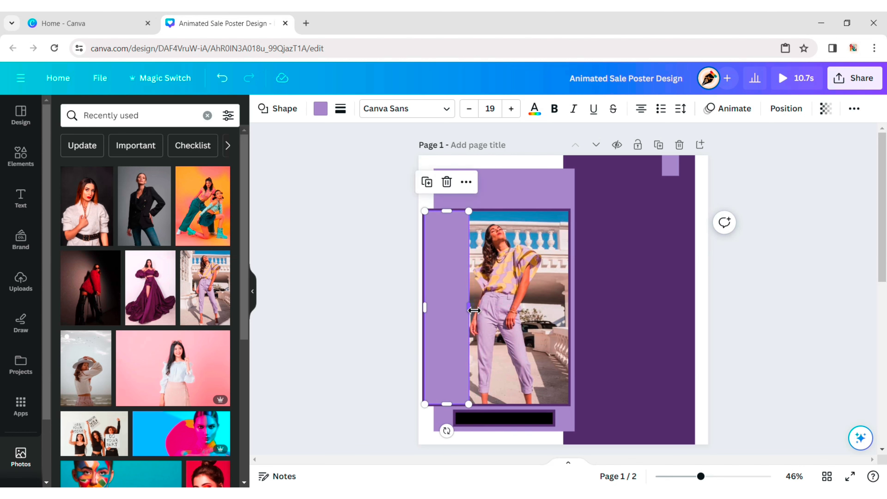
Colour the strip over the photo dark purple and set its transparency to 71
{"action": "left_click", "coordinate": [321, 109]}
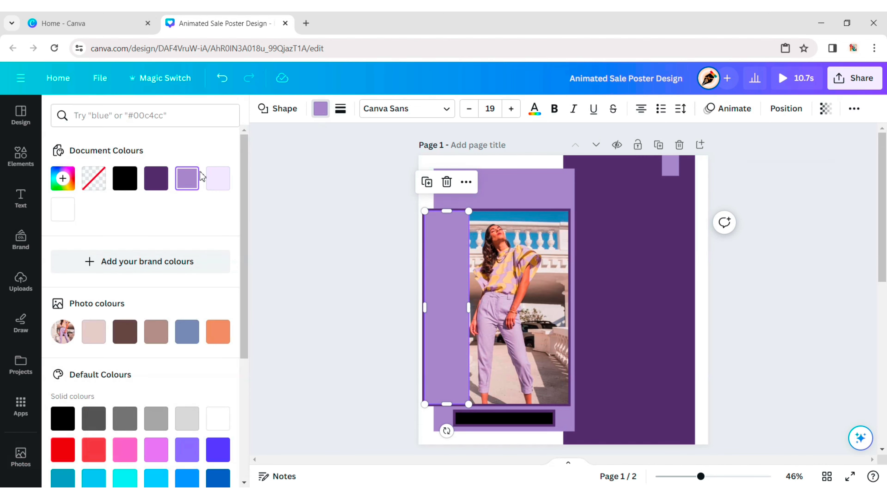
{"action": "left_click", "coordinate": [157, 177]}
{"action": "left_click", "coordinate": [825, 109]}
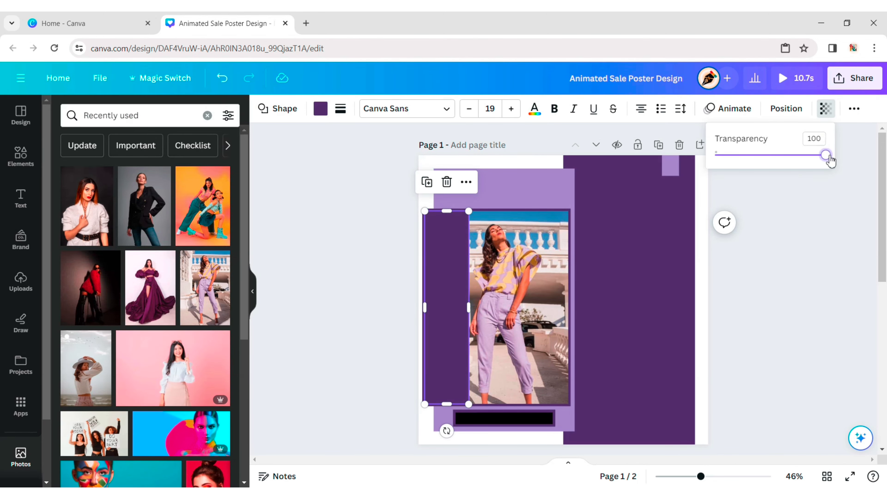
{"action": "left_click_drag", "start_coordinate": [830, 160], "coordinate": [796, 168]}
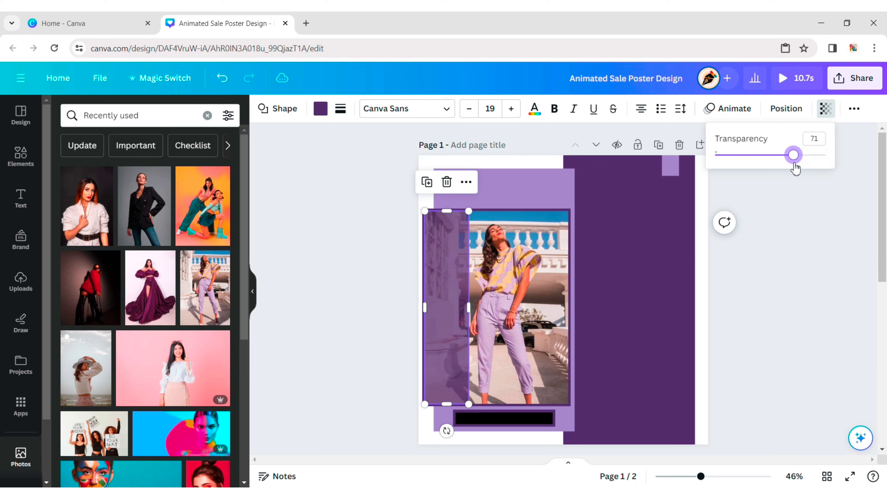
{"action": "left_click", "coordinate": [768, 304]}
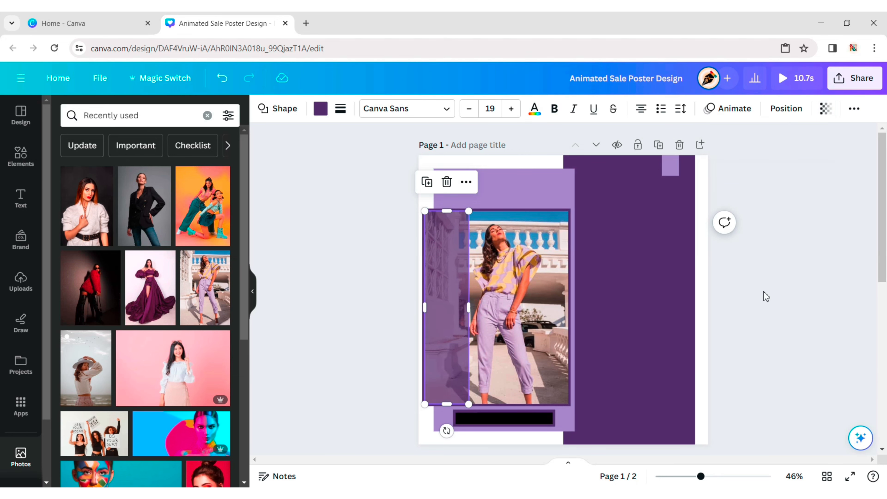
{"action": "left_click", "coordinate": [765, 298]}
Add a heading reading FASHION at size 102 in Open Sans Extra Bold
{"action": "left_click", "coordinate": [28, 203]}
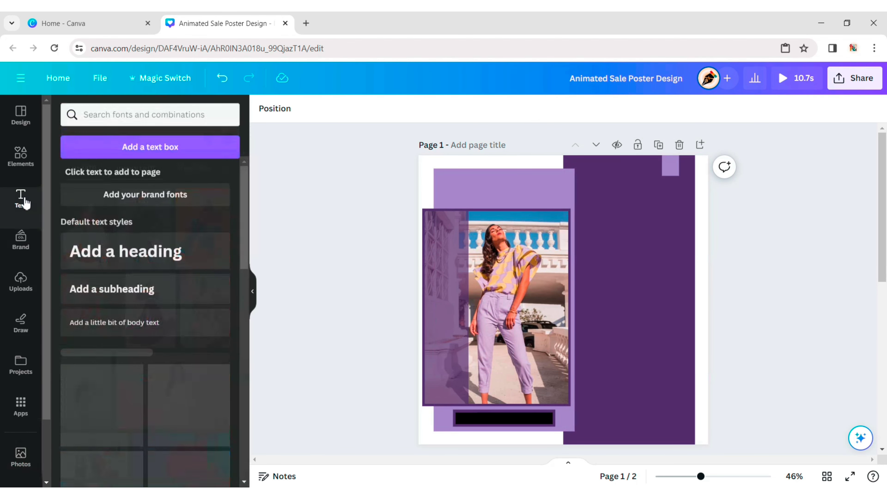
{"action": "left_click", "coordinate": [159, 253]}
{"action": "type", "text": "FA"}
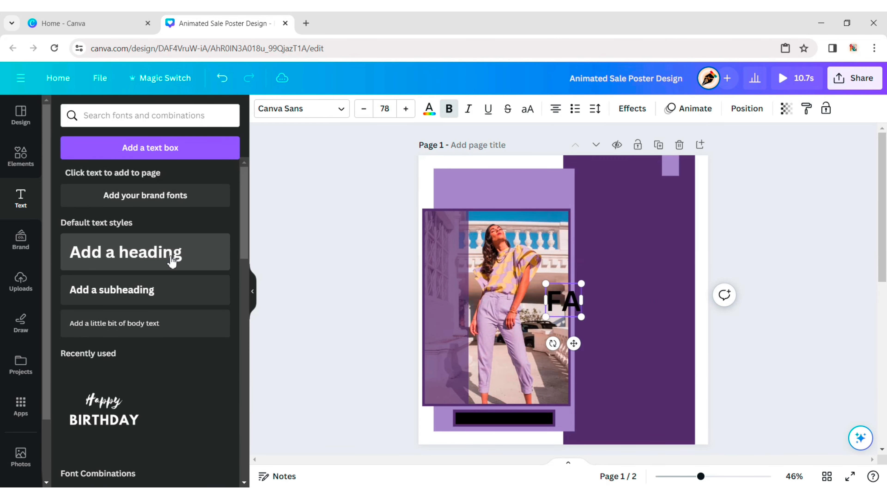
{"action": "type", "text": "SHION"}
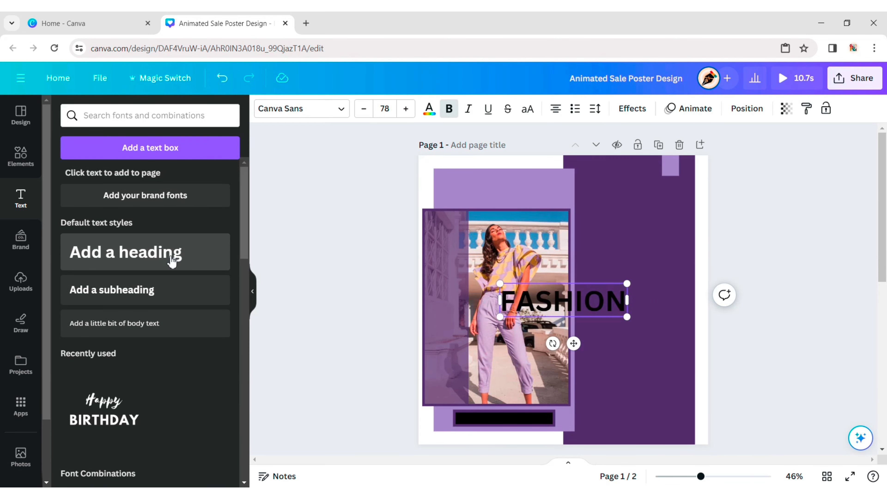
{"action": "left_click", "coordinate": [391, 109]}
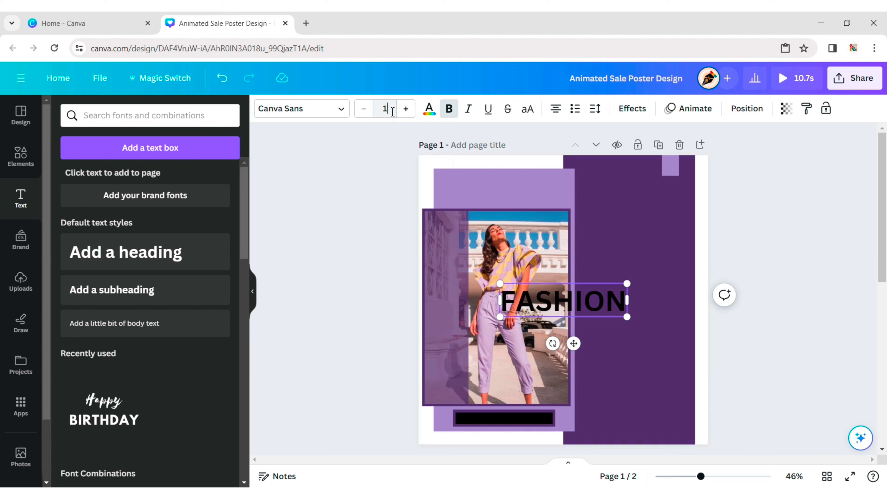
{"action": "type", "text": "102"}
{"action": "left_click", "coordinate": [339, 109]}
{"action": "left_click", "coordinate": [182, 291]}
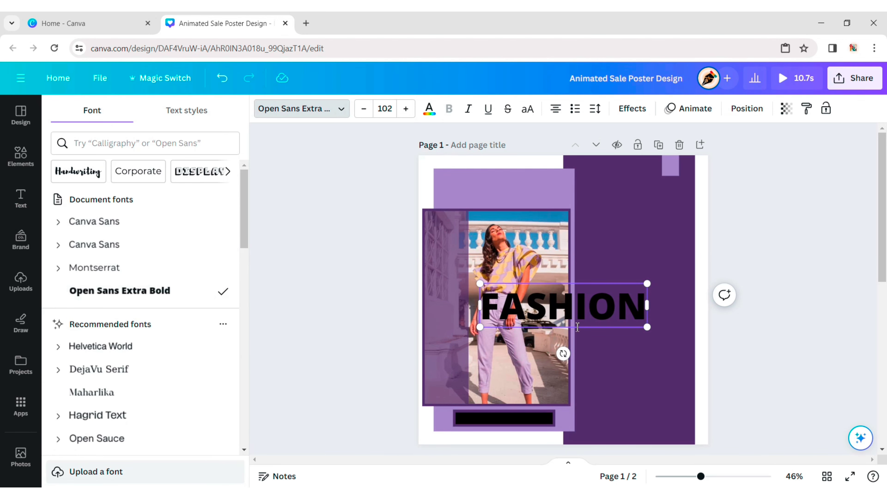
Rotate the FASHION heading to read upwards, centre it on the translucent strip and colour it white
{"action": "left_click_drag", "start_coordinate": [588, 305], "coordinate": [493, 295]}
{"action": "left_click", "coordinate": [370, 302]}
{"action": "left_click", "coordinate": [562, 302]}
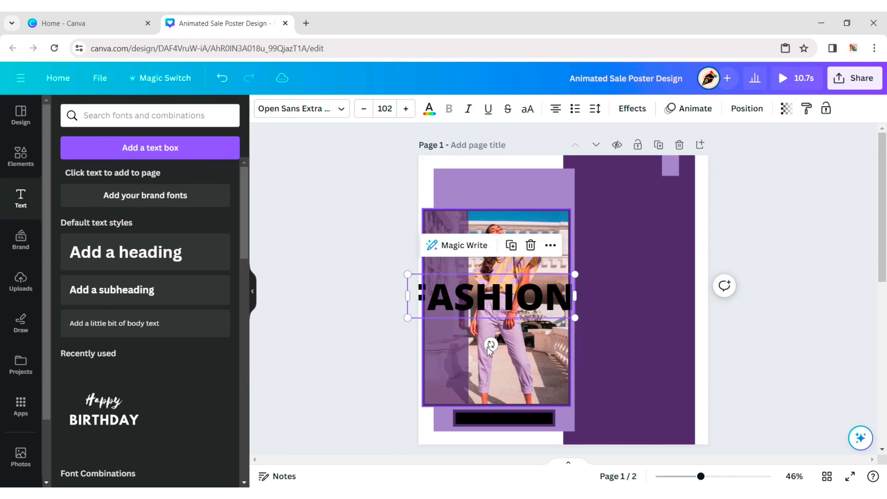
{"action": "left_click_drag", "start_coordinate": [491, 347], "coordinate": [454, 306]}
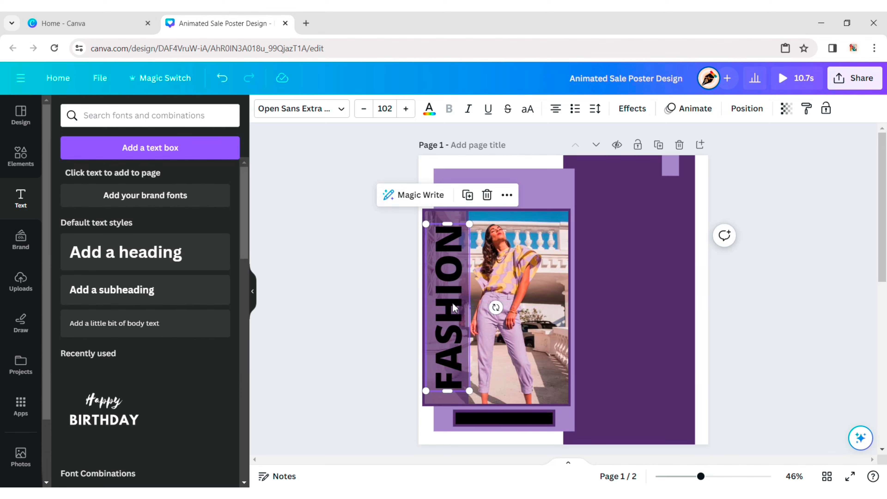
{"action": "left_click", "coordinate": [430, 109]}
{"action": "left_click", "coordinate": [219, 178]}
{"action": "left_click", "coordinate": [309, 250]}
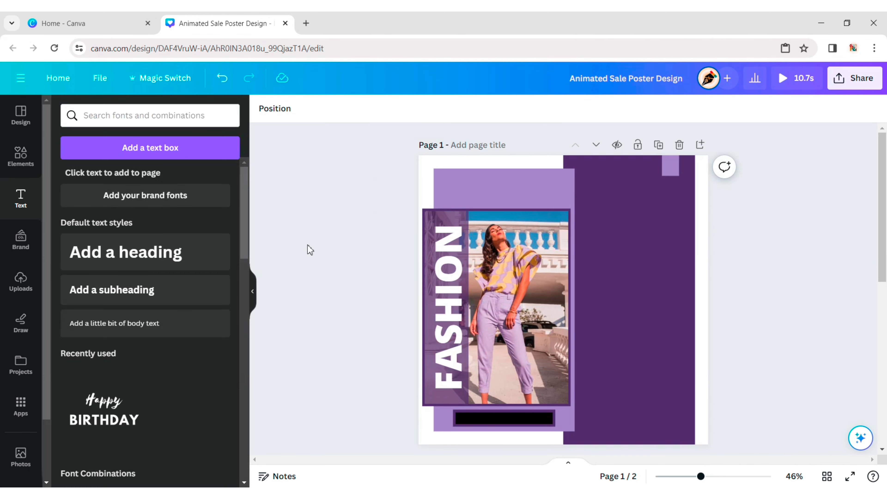
{"action": "left_click", "coordinate": [449, 276]}
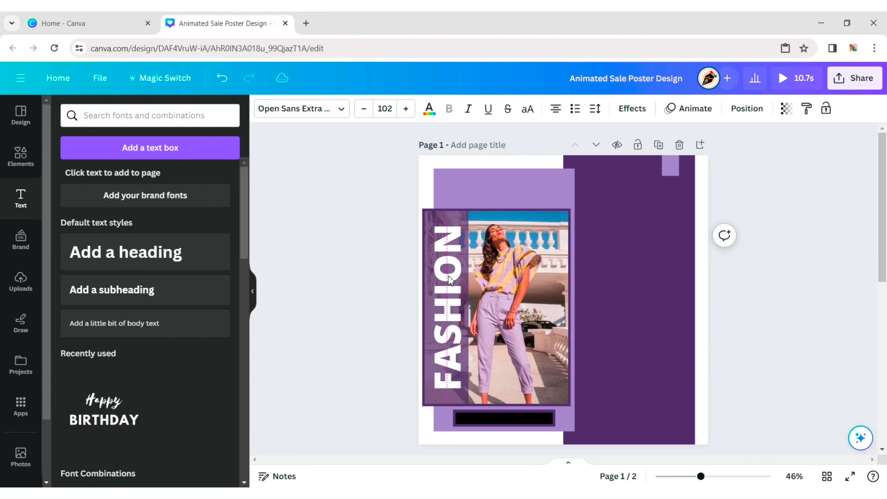
{"action": "left_click", "coordinate": [372, 274]}
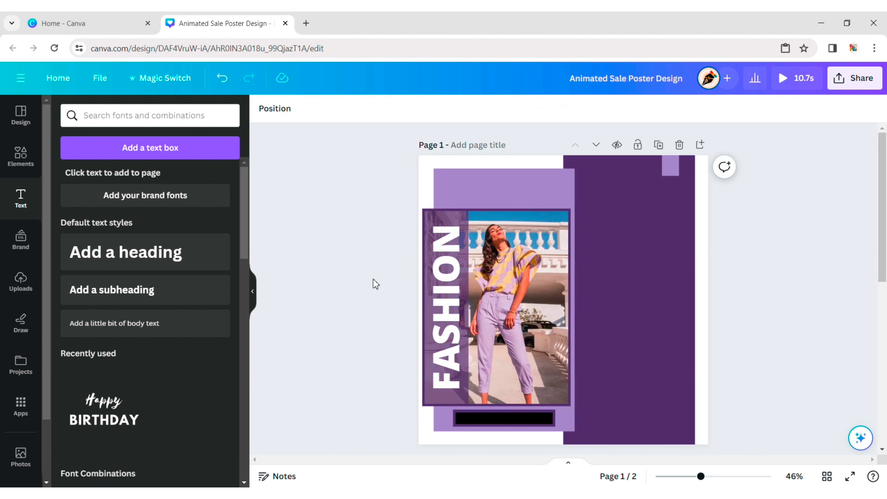
Add a heading reading SALE, place it above the photo on the light purple rectangle and set its size to 100
{"action": "left_click", "coordinate": [202, 267]}
{"action": "type", "text": "SALE"}
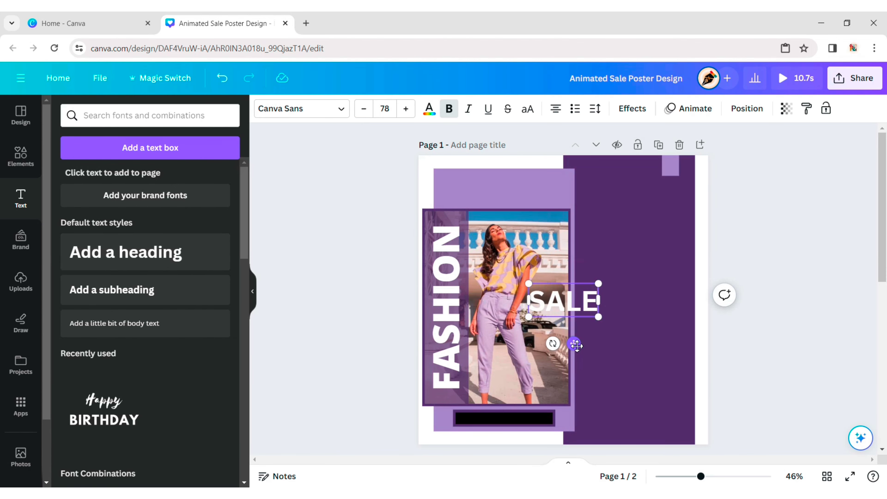
{"action": "left_click_drag", "start_coordinate": [574, 343], "coordinate": [480, 227]}
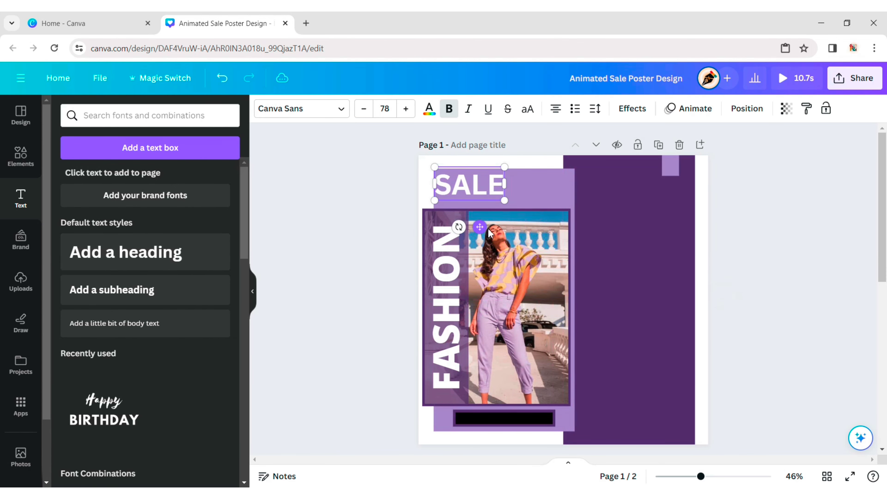
{"action": "left_click", "coordinate": [386, 109]}
{"action": "type", "text": "100"}
Set SALE in dark purple Open Sans Extra Bold and position it across the light purple rectangle's upper edge
{"action": "left_click", "coordinate": [340, 109]}
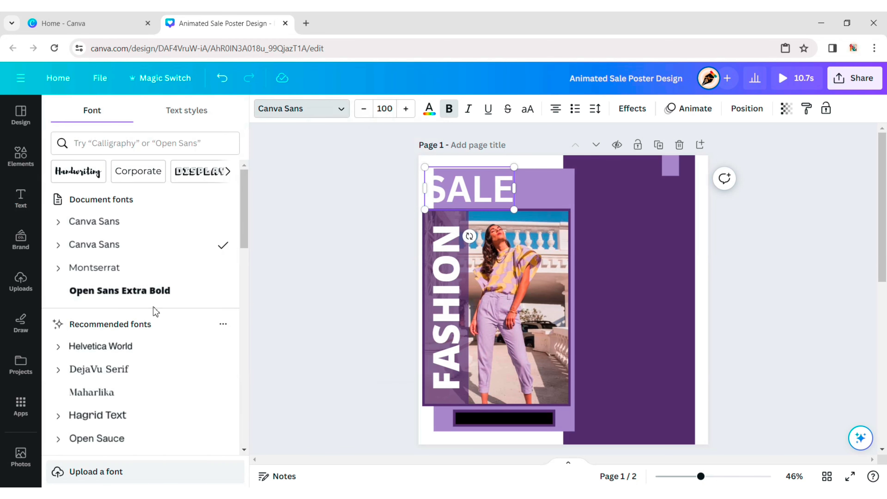
{"action": "left_click", "coordinate": [154, 291]}
{"action": "left_click", "coordinate": [429, 108]}
{"action": "left_click", "coordinate": [124, 178]}
{"action": "left_click_drag", "start_coordinate": [492, 199], "coordinate": [498, 178]}
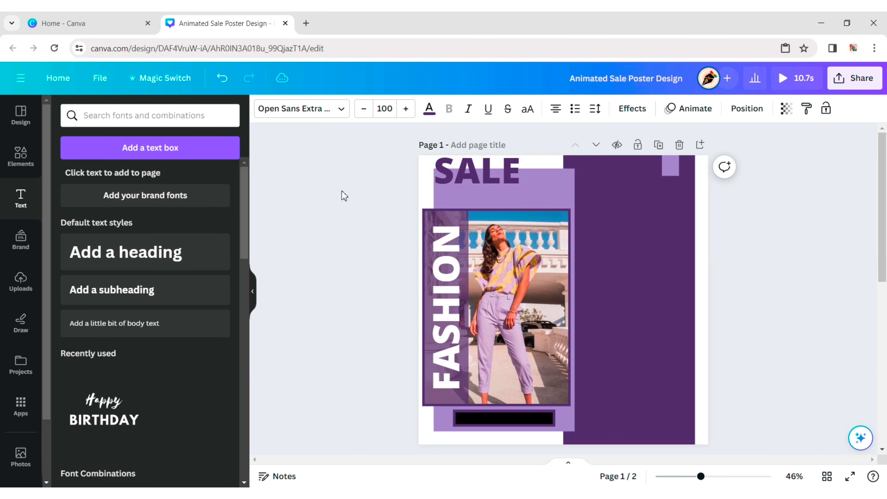
{"action": "key", "text": "Right"}
{"action": "key", "text": "Right"}
{"action": "key", "text": "Right"}
{"action": "key", "text": "Right"}
{"action": "key", "text": "Right"}
{"action": "key", "text": "Right"}
{"action": "key", "text": "Right"}
{"action": "key", "text": "Right"}
{"action": "key", "text": "Right"}
{"action": "key", "text": "Right"}
Duplicate the SALE heading below the original and change the copy's text to 50%
{"action": "left_click", "coordinate": [501, 219]}
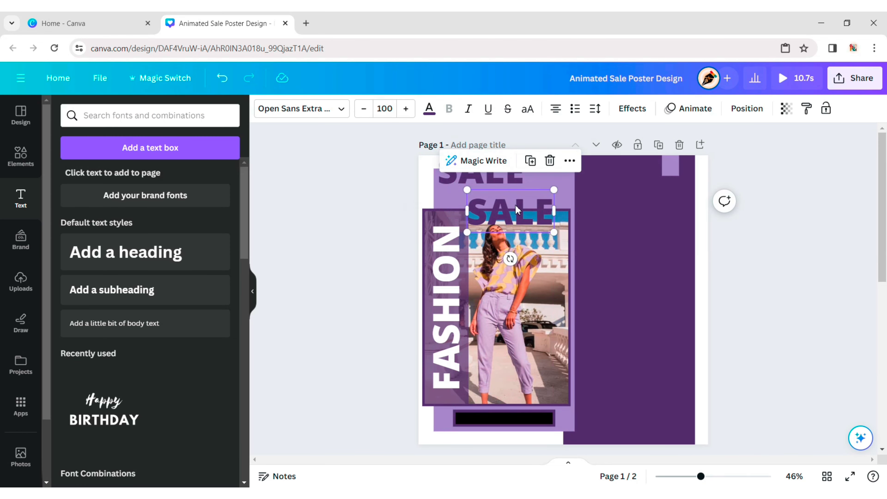
{"action": "double_click", "coordinate": [514, 204]}
{"action": "type", "text": "50%"}
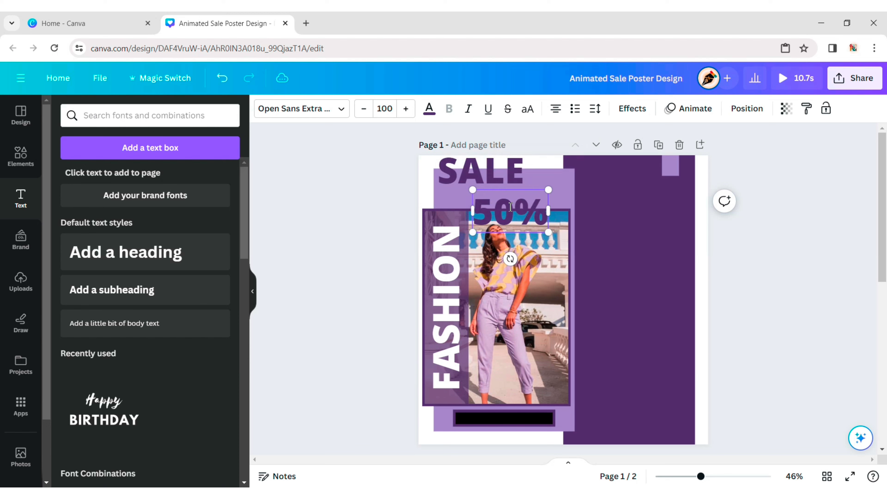
Set the 50% text to size 80 in white and move it towards the light purple rectangle's right edge
{"action": "left_click", "coordinate": [385, 109]}
{"action": "left_click", "coordinate": [338, 111]}
{"action": "left_click", "coordinate": [339, 109]}
{"action": "left_click", "coordinate": [429, 110]}
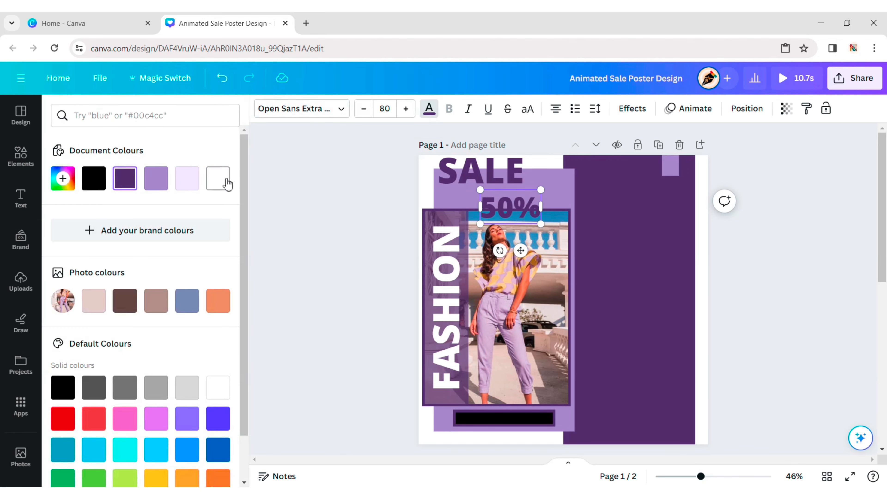
{"action": "left_click", "coordinate": [227, 182]}
{"action": "left_click_drag", "start_coordinate": [522, 251], "coordinate": [544, 251]}
Duplicate the 50% text, change the copy to UP TO at size 19, and stand it vertically just left of 50%
{"action": "left_click", "coordinate": [553, 163]}
{"action": "left_click_drag", "start_coordinate": [538, 217], "coordinate": [471, 212]}
{"action": "triple_click", "coordinate": [471, 212]}
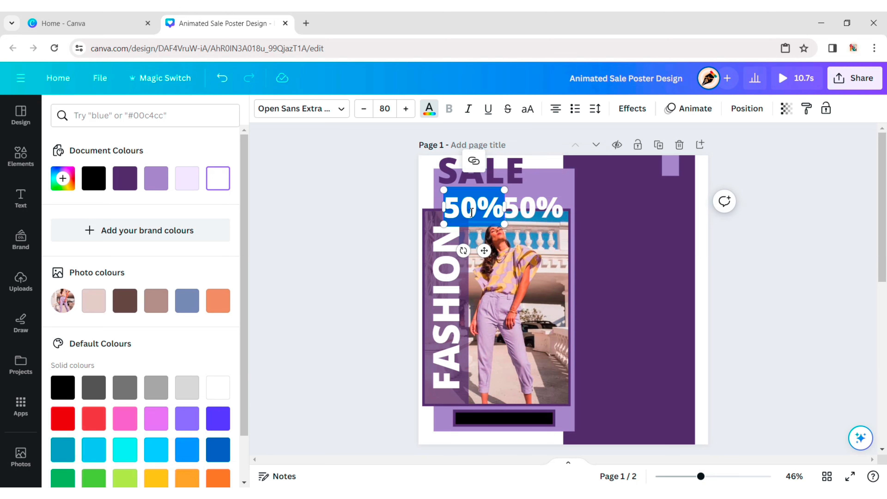
{"action": "type", "text": "UP TO"}
{"action": "left_click", "coordinate": [384, 109]}
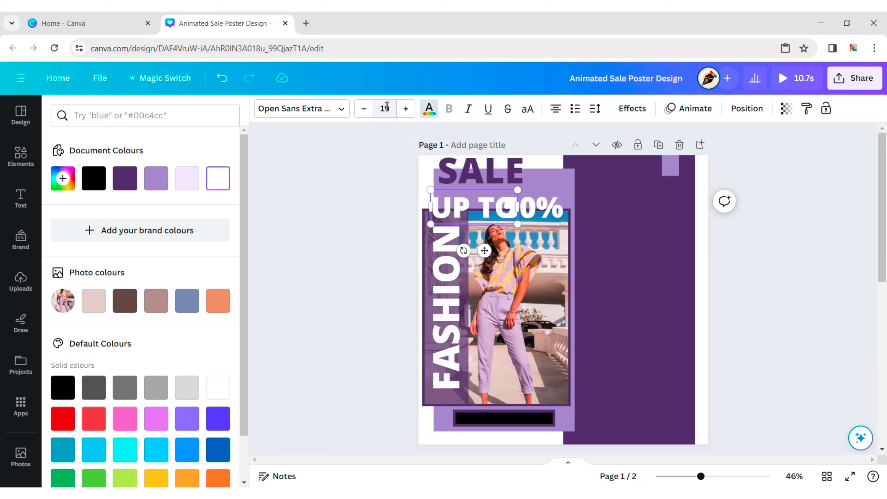
{"action": "key", "text": "Return"}
{"action": "left_click_drag", "start_coordinate": [464, 224], "coordinate": [525, 198]}
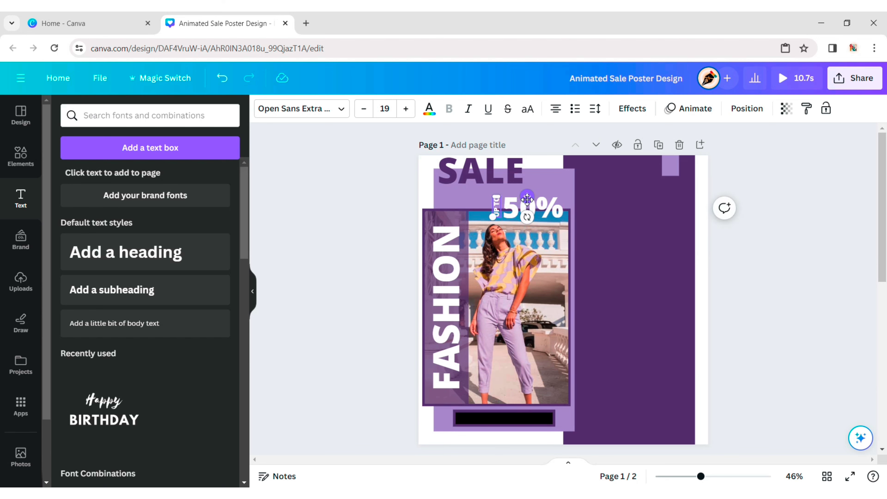
Nudge the vertical UP TO text slightly right and down so it sits close beside 50%
{"action": "left_click", "coordinate": [389, 217]}
{"action": "left_click", "coordinate": [497, 207]}
{"action": "key", "text": "Right"}
{"action": "key", "text": "Right"}
{"action": "key", "text": "Right"}
{"action": "key", "text": "Right"}
{"action": "key", "text": "Right"}
{"action": "key", "text": "Right"}
{"action": "key", "text": "Right"}
{"action": "key", "text": "Right"}
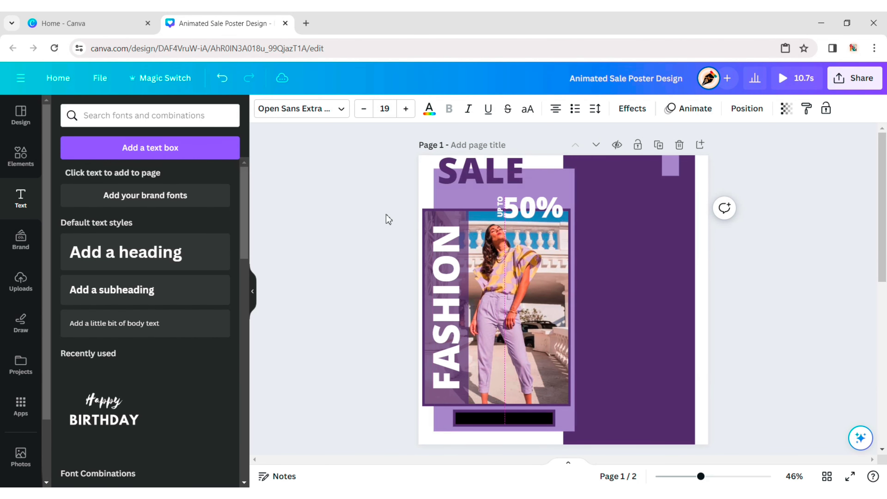
{"action": "key", "text": "Down"}
{"action": "key", "text": "Down"}
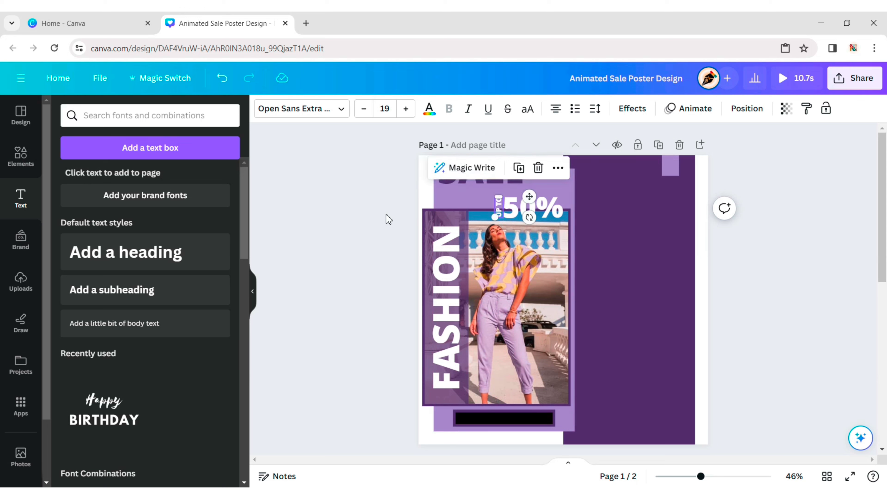
{"action": "key", "text": "Left"}
Duplicate the UP TO text, change the copy to OFF at size 34, and place it vertically just right of 50%
{"action": "left_click", "coordinate": [521, 170]}
{"action": "left_click_drag", "start_coordinate": [500, 215], "coordinate": [471, 201]}
{"action": "double_click", "coordinate": [472, 201]}
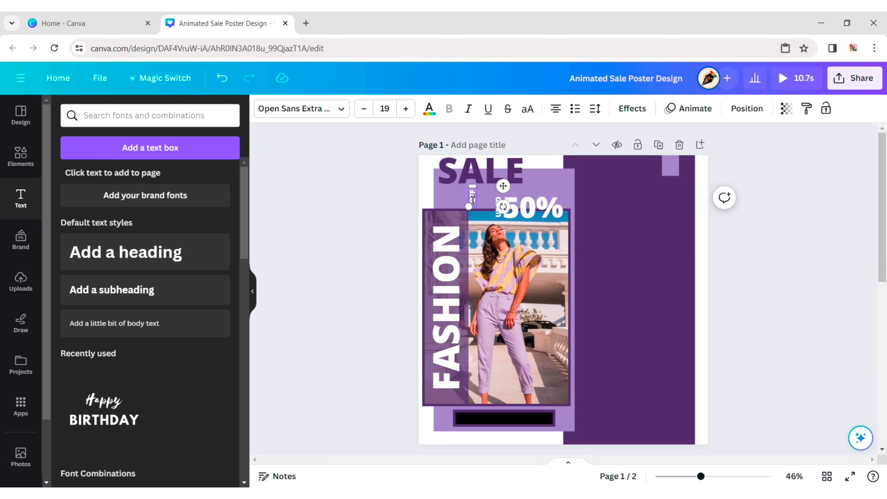
{"action": "left_click_drag", "start_coordinate": [503, 185], "coordinate": [598, 197]}
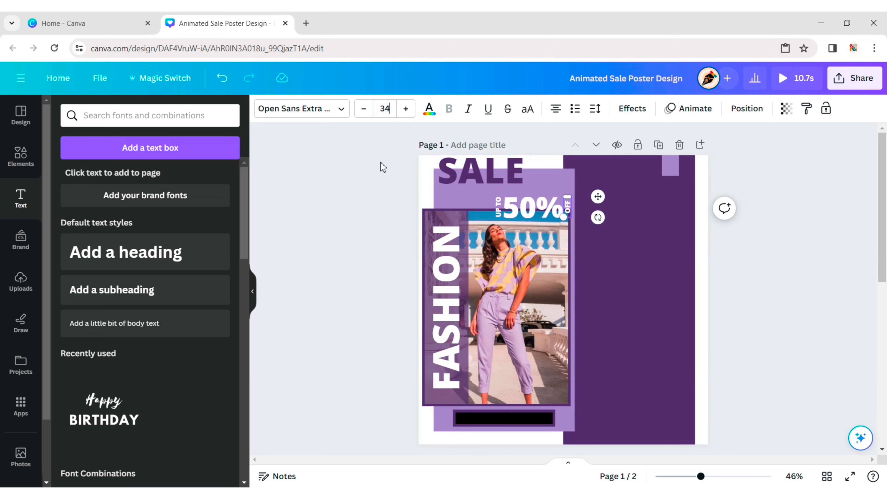
{"action": "key", "text": "Return"}
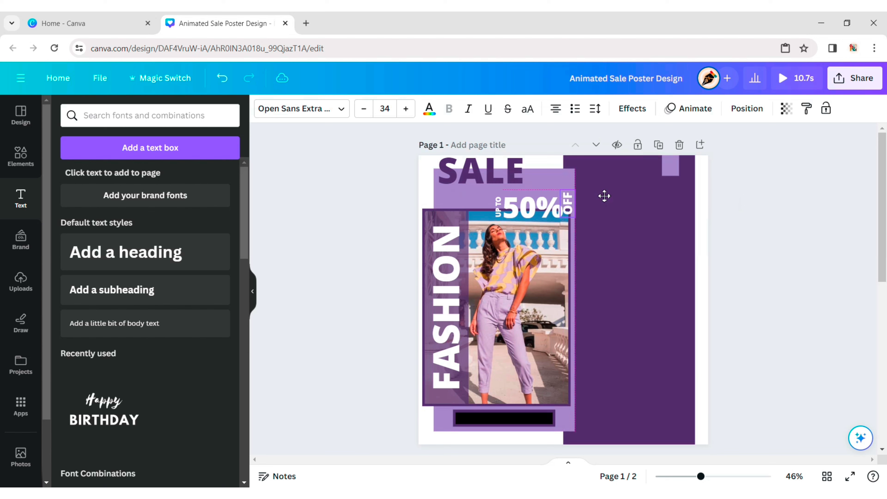
Fine-tune the horizontal positions of UP TO, 50% and OFF so the three texts sit evenly side by side
{"action": "left_click", "coordinate": [499, 210]}
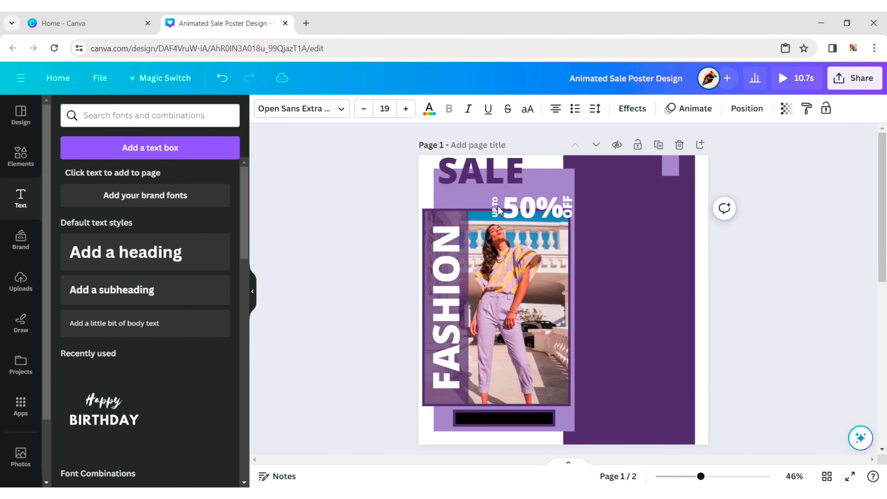
{"action": "left_click", "coordinate": [511, 182]}
{"action": "left_click", "coordinate": [531, 208]}
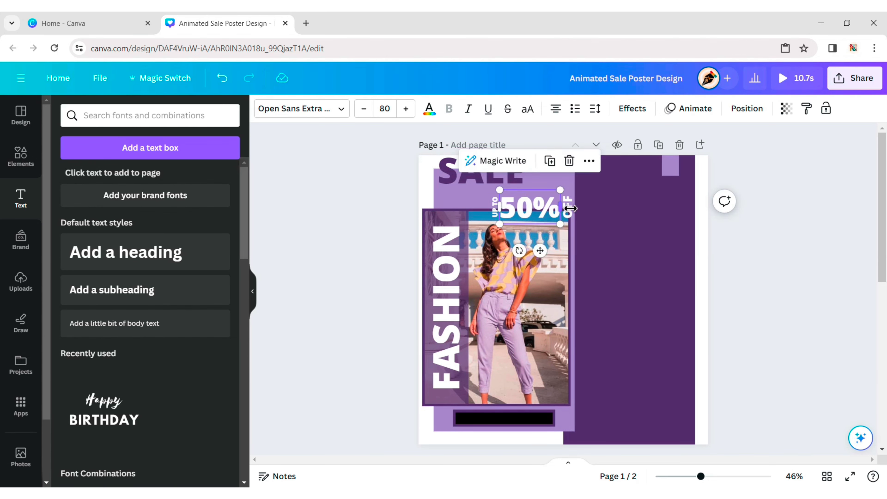
{"action": "left_click", "coordinate": [743, 167]}
{"action": "left_click", "coordinate": [572, 209]}
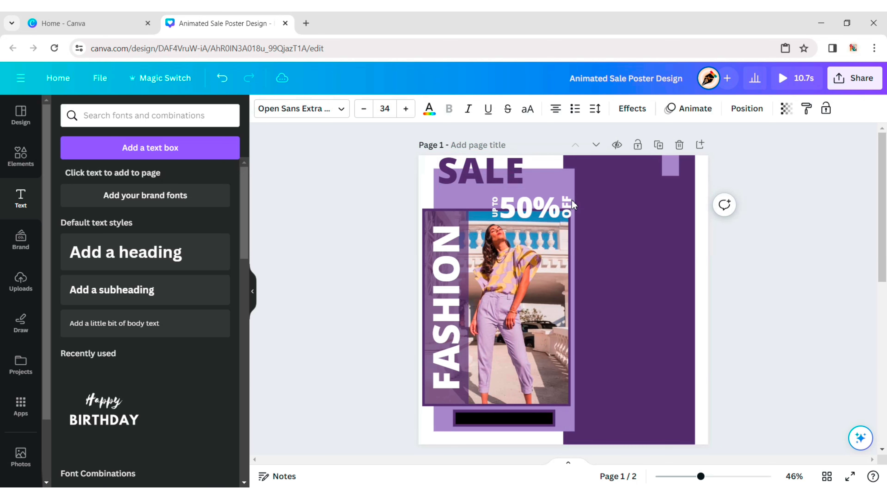
{"action": "key", "text": "Right"}
{"action": "key", "text": "Right"}
{"action": "key", "text": "Right"}
{"action": "key", "text": "Right"}
{"action": "key", "text": "Right"}
{"action": "key", "text": "Right"}
{"action": "left_click", "coordinate": [531, 210]}
{"action": "key", "text": "Right"}
{"action": "key", "text": "Right"}
{"action": "key", "text": "Right"}
{"action": "key", "text": "Right"}
{"action": "key", "text": "Right"}
{"action": "key", "text": "Right"}
{"action": "left_click", "coordinate": [533, 232]}
{"action": "left_click", "coordinate": [498, 215]}
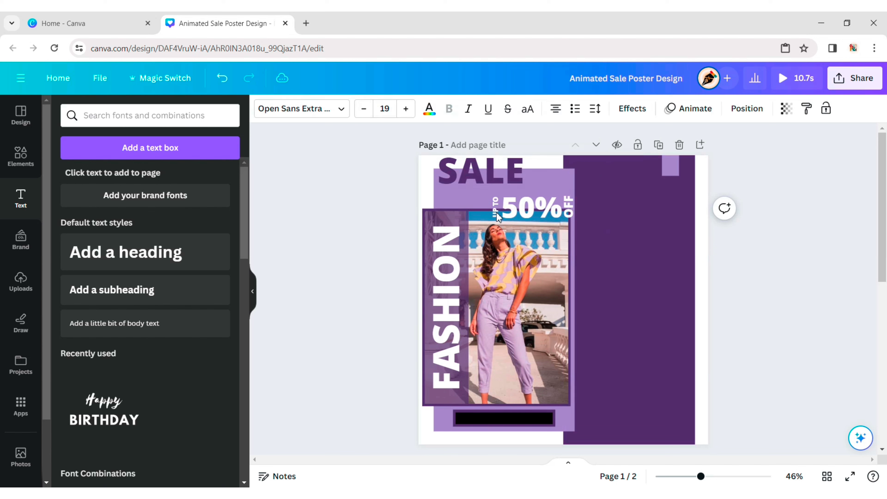
{"action": "left_click", "coordinate": [542, 335]}
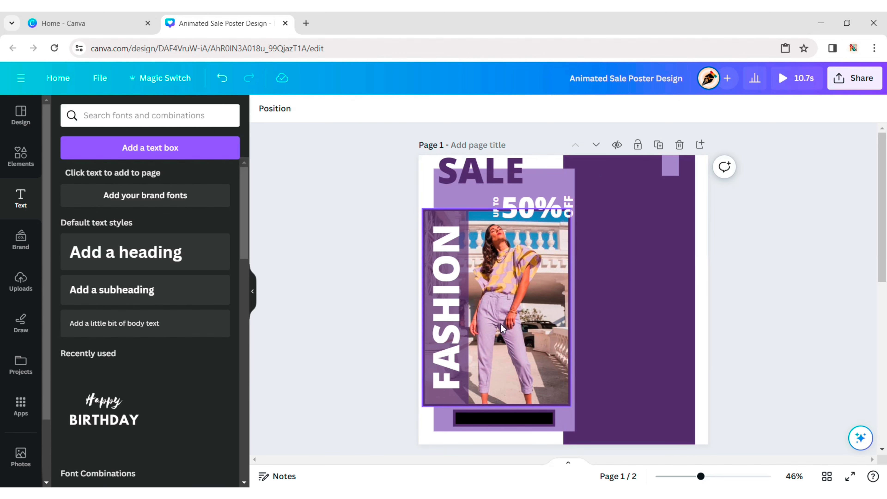
Add a heading reading SHOP NOW in Open Sans Extra Bold at size 40
{"action": "left_click", "coordinate": [197, 252]}
{"action": "type", "text": "SHOP NOW"}
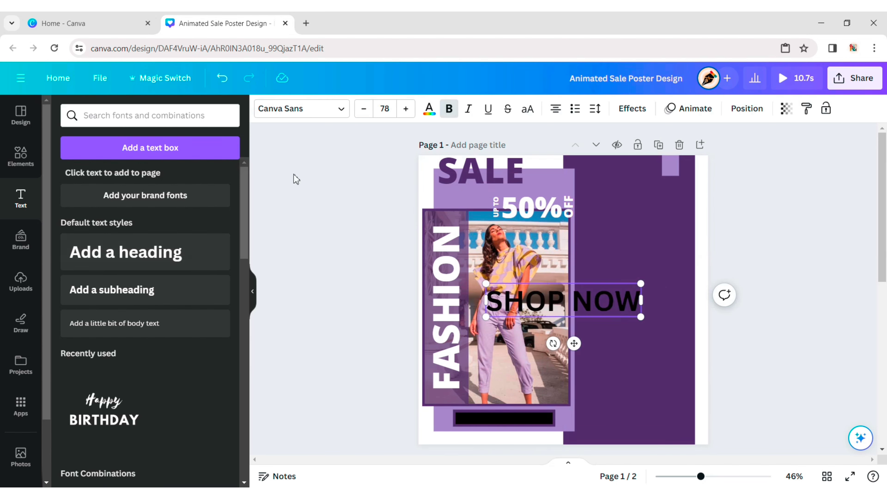
{"action": "left_click", "coordinate": [385, 108]}
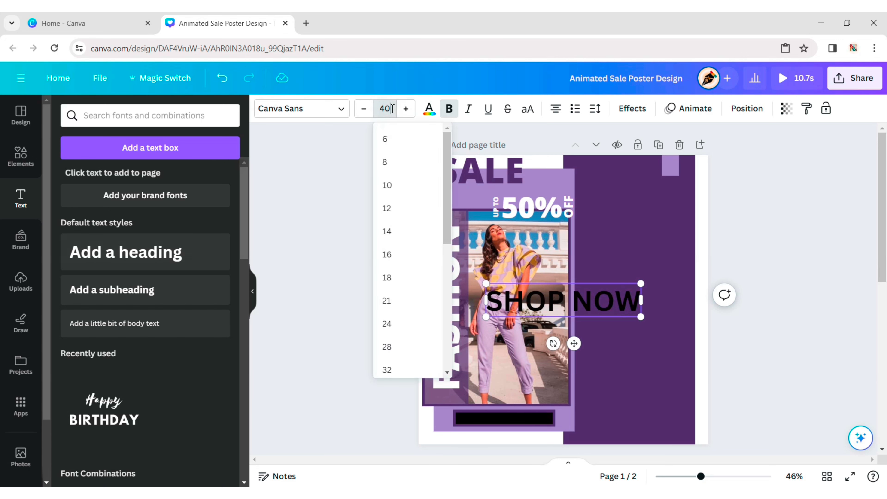
{"action": "left_click", "coordinate": [301, 108]}
{"action": "left_click", "coordinate": [140, 268]}
{"action": "left_click", "coordinate": [184, 291]}
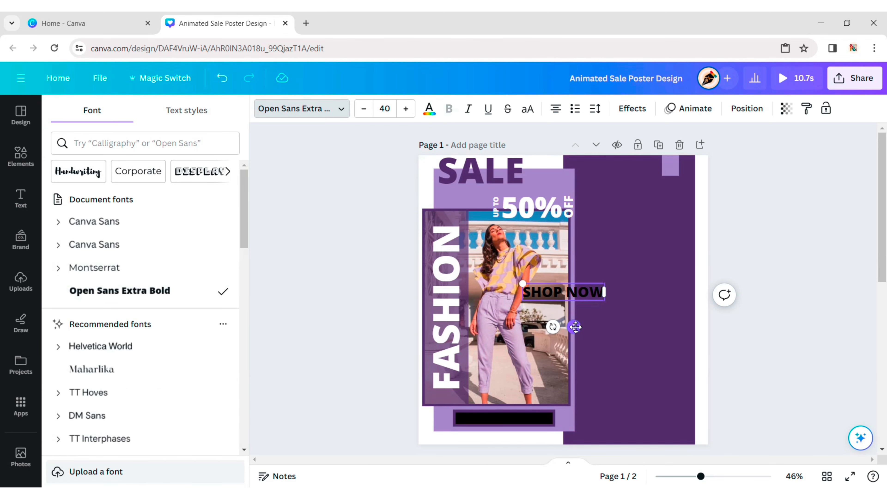
Make SHOP NOW white, reduce it to size 35, and centre it on the black bar below the photo
{"action": "left_click", "coordinate": [429, 108]}
{"action": "left_click", "coordinate": [218, 178]}
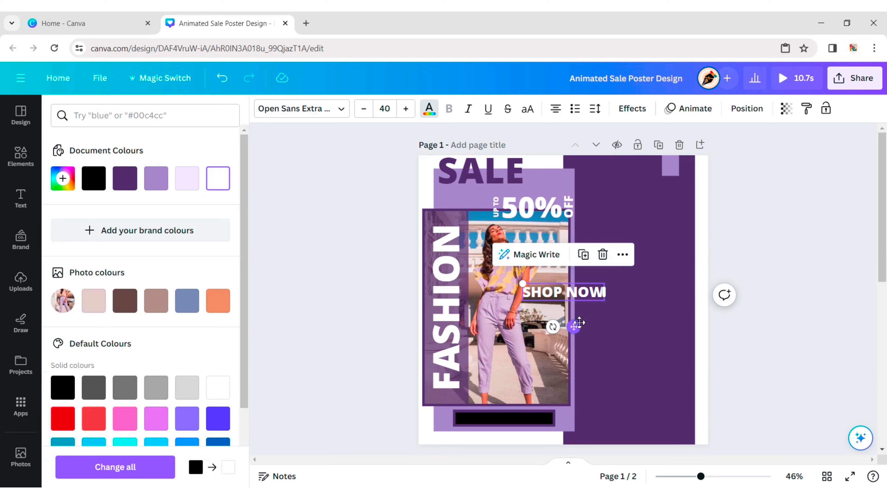
{"action": "left_click_drag", "start_coordinate": [579, 323], "coordinate": [515, 452]}
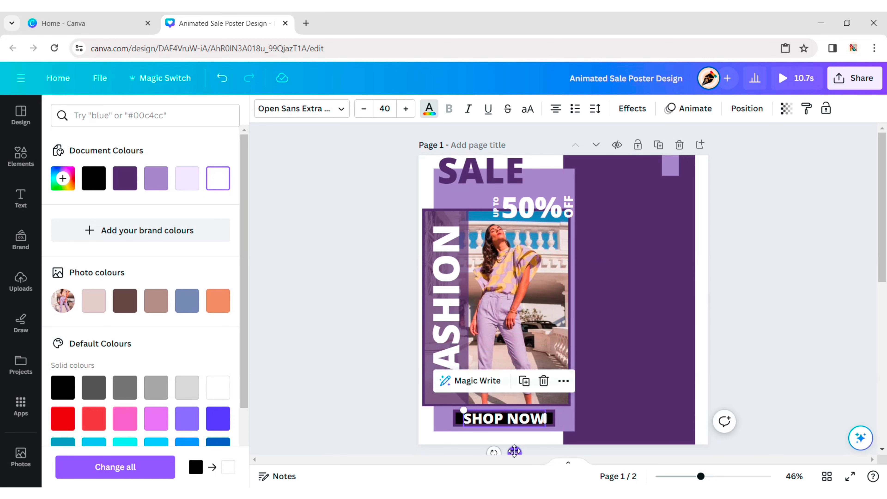
{"action": "left_click", "coordinate": [384, 108]}
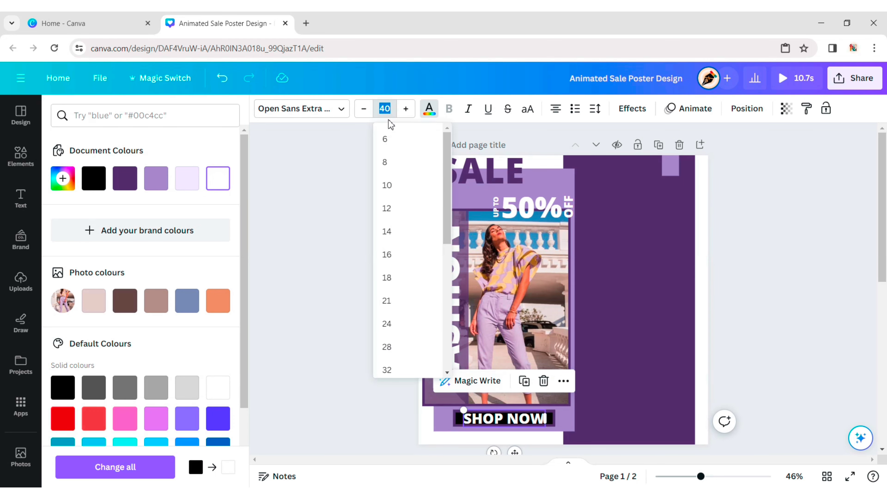
{"action": "type", "text": "35"}
{"action": "key", "text": "Return"}
{"action": "left_click_drag", "start_coordinate": [510, 456], "coordinate": [516, 454]}
{"action": "left_click", "coordinate": [377, 381]}
Add a heading reading NEW in bold Montserrat at size 135
{"action": "left_click", "coordinate": [197, 251]}
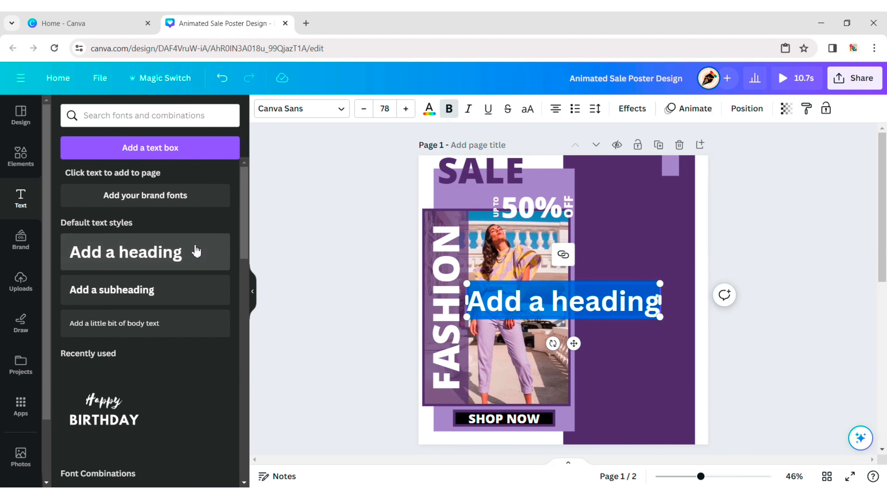
{"action": "type", "text": "NEW"}
{"action": "left_click", "coordinate": [385, 108]}
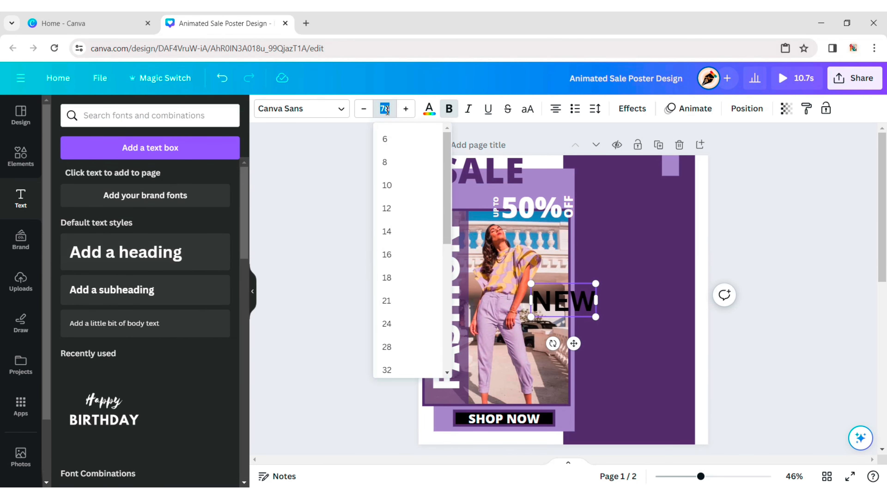
{"action": "type", "text": "135"}
{"action": "left_click", "coordinate": [335, 110]}
{"action": "left_click", "coordinate": [164, 267]}
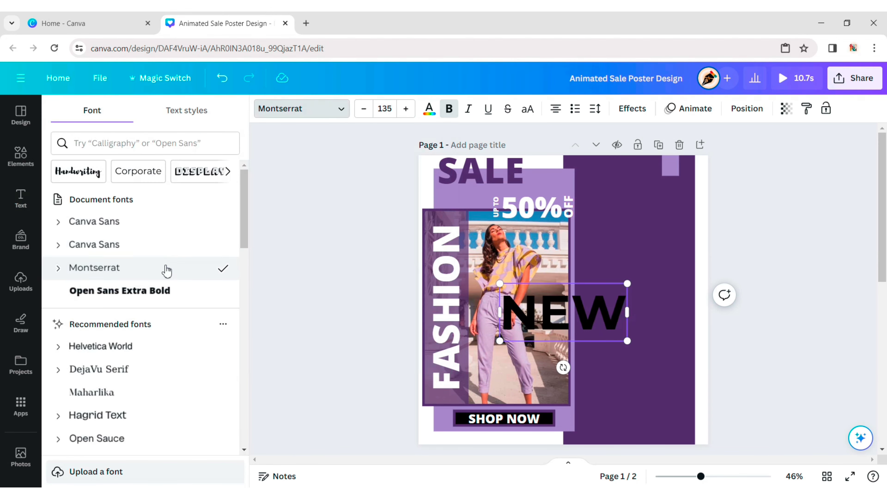
{"action": "key", "text": "Escape"}
{"action": "left_click", "coordinate": [565, 311]}
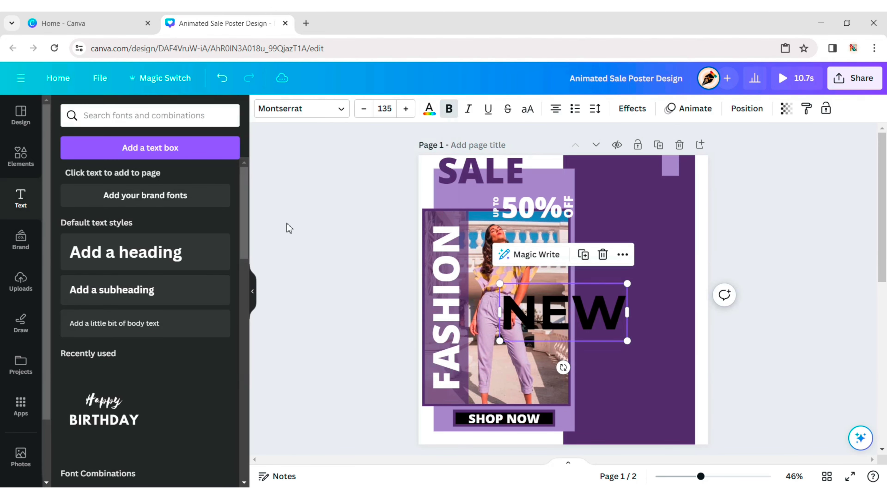
Colour the NEW heading white and move it up and right onto the dark purple rectangle
{"action": "left_click", "coordinate": [429, 108]}
{"action": "left_click", "coordinate": [218, 191]}
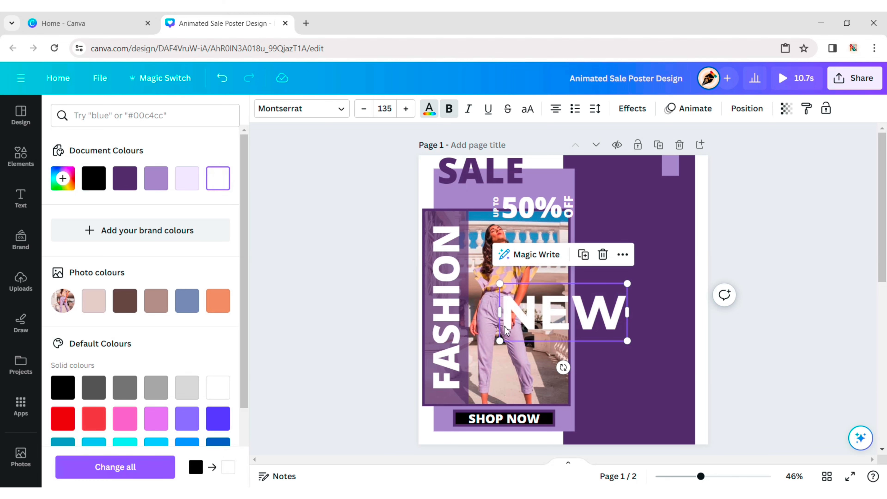
{"action": "left_click_drag", "start_coordinate": [547, 314], "coordinate": [601, 270]}
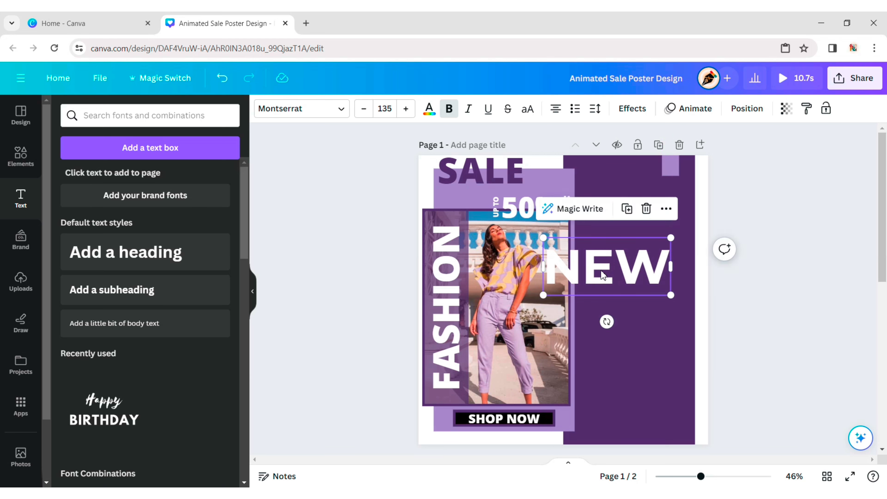
Duplicate NEW, give the copy a Hollow effect with thickness 2, and offset it slightly from the solid text
{"action": "left_click", "coordinate": [628, 207]}
{"action": "left_click", "coordinate": [633, 108]}
{"action": "left_click", "coordinate": [85, 260]}
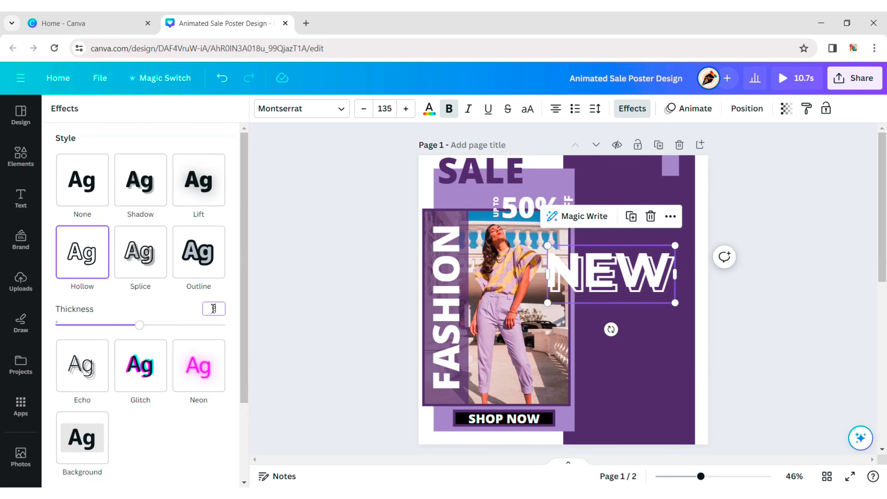
{"action": "type", "text": "2"}
{"action": "key", "text": "Return"}
{"action": "left_click", "coordinate": [648, 273]}
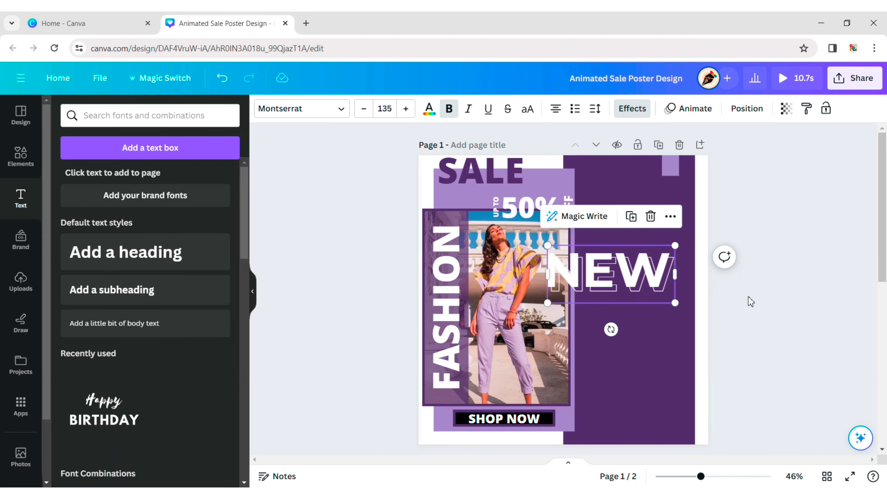
{"action": "left_click", "coordinate": [758, 308]}
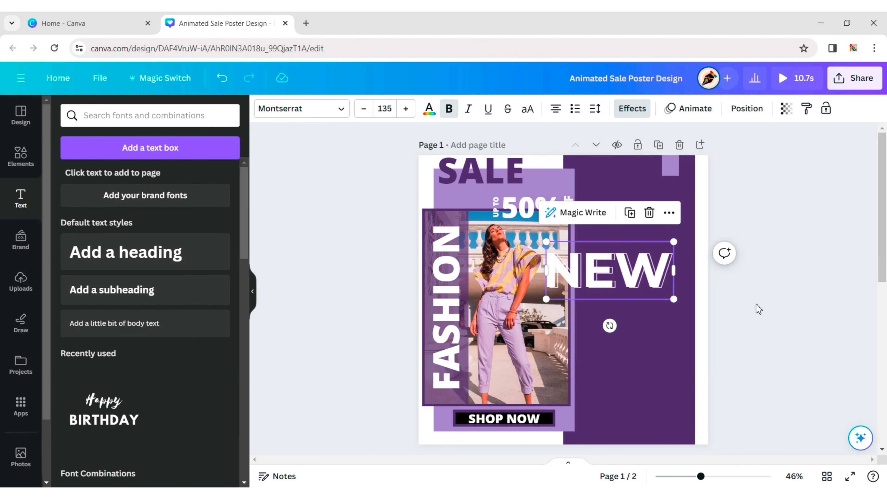
Select the solid and hollow NEW texts together and duplicate the pair into three stacked rows on the dark purple rectangle
{"action": "left_click", "coordinate": [747, 108]}
{"action": "left_click", "coordinate": [185, 111]}
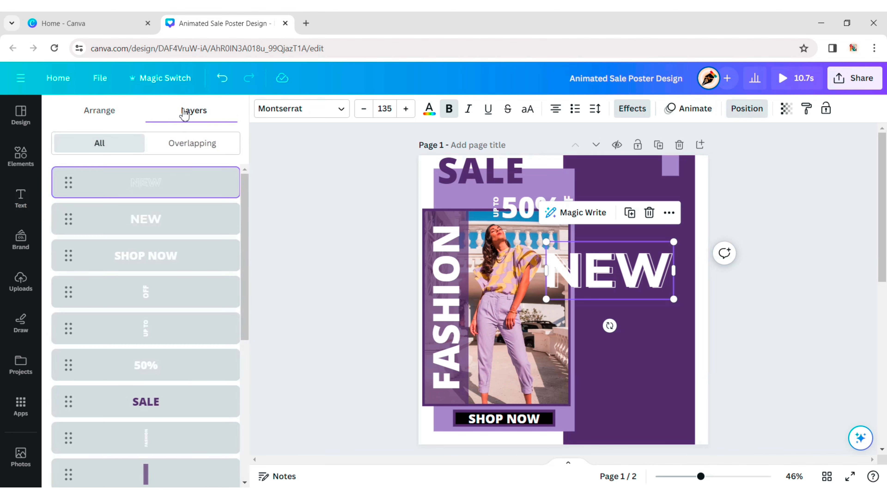
{"action": "left_click", "coordinate": [178, 221], "text": "shift"}
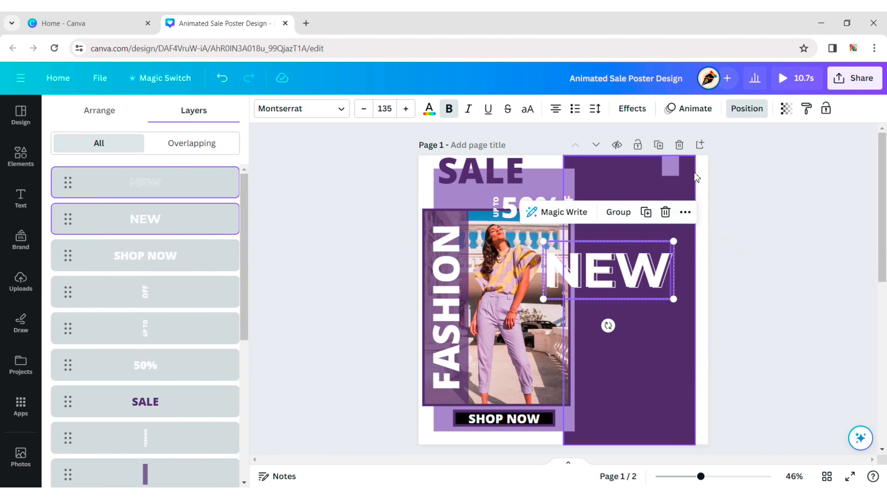
{"action": "left_click", "coordinate": [649, 214]}
{"action": "left_click_drag", "start_coordinate": [623, 284], "coordinate": [622, 316]}
{"action": "left_click", "coordinate": [616, 258]}
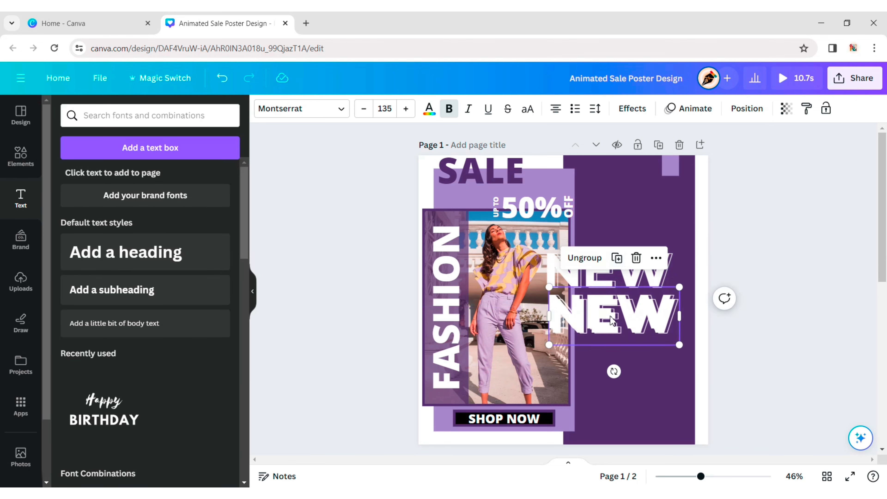
{"action": "left_click_drag", "start_coordinate": [612, 317], "coordinate": [605, 355]}
{"action": "left_click", "coordinate": [578, 297]}
{"action": "left_click", "coordinate": [629, 320]}
{"action": "left_click", "coordinate": [652, 258]}
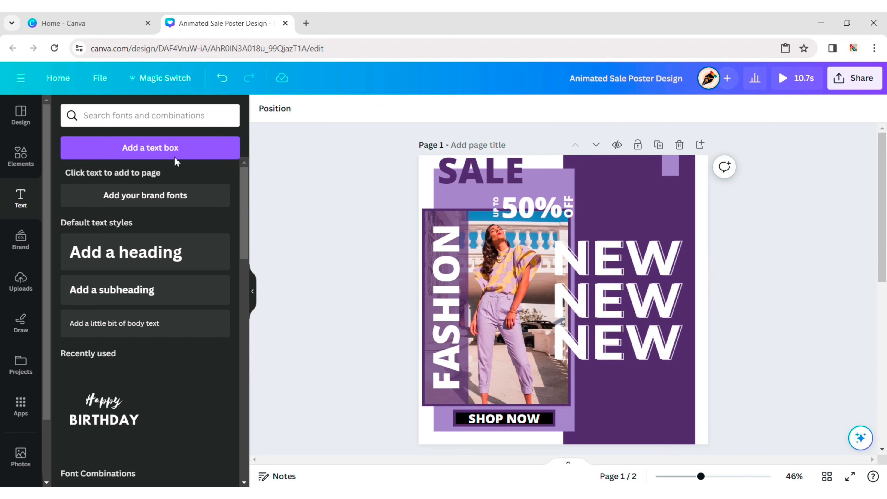
Search the graphics for dots and add the rectangular dot grid to the page
{"action": "left_click", "coordinate": [26, 166]}
{"action": "left_click", "coordinate": [115, 115]}
{"action": "type", "text": "dots"}
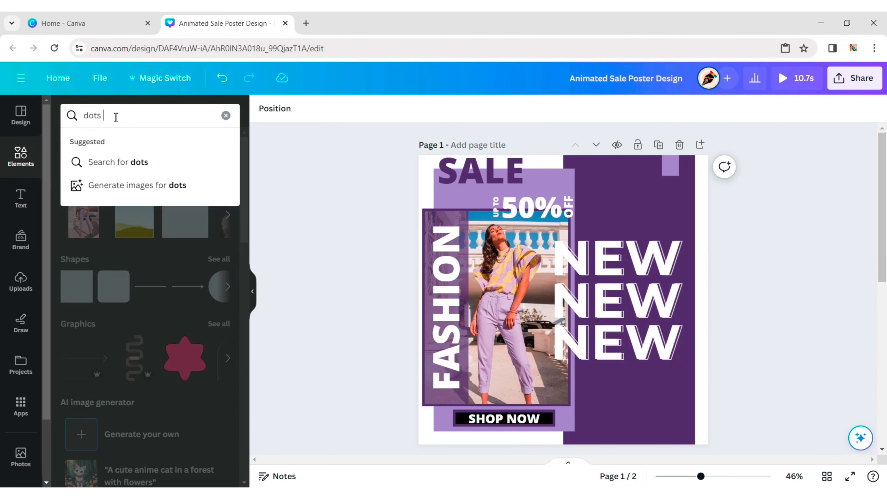
{"action": "key", "text": "Return"}
{"action": "left_click", "coordinate": [102, 142]}
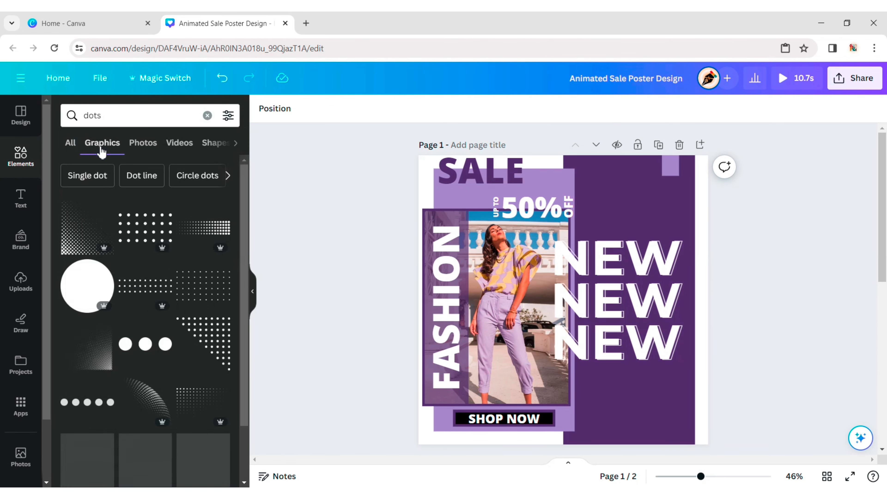
{"action": "left_click", "coordinate": [178, 320]}
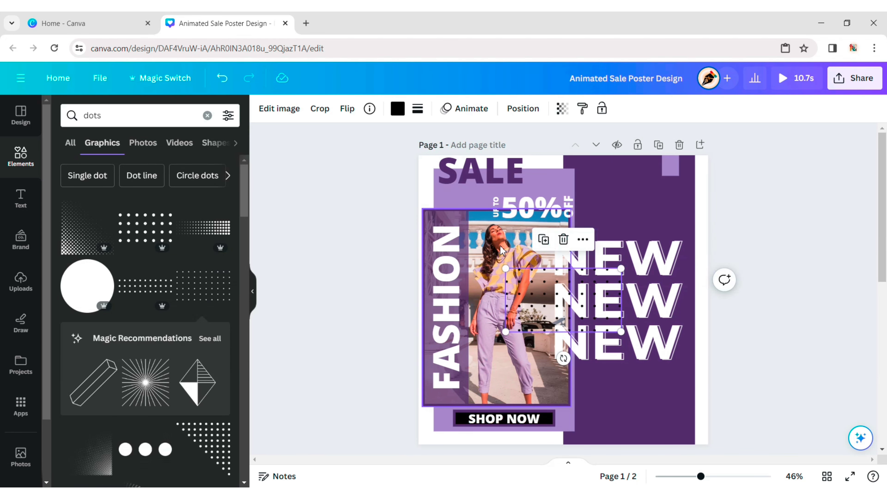
Colour the dot grid light purple and place it over the dark purple rectangle's lower-right corner
{"action": "left_click", "coordinate": [397, 108]}
{"action": "left_click", "coordinate": [187, 178]}
{"action": "left_click_drag", "start_coordinate": [544, 299], "coordinate": [679, 418]}
{"action": "left_click", "coordinate": [157, 178]}
{"action": "left_click", "coordinate": [772, 320]}
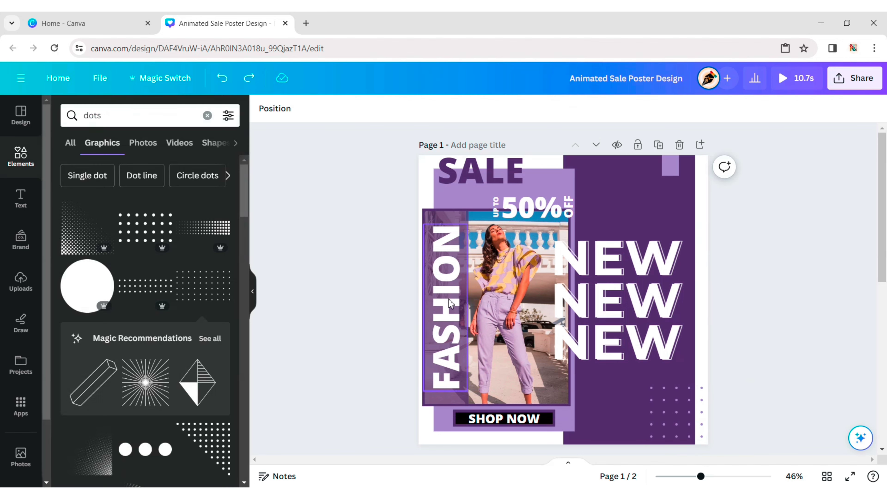
Recolour FASHION, UP TO, 50%, OFF and SHOP NOW together in pale lavender
{"action": "left_click", "coordinate": [452, 298]}
{"action": "left_click", "coordinate": [496, 209], "text": "shift"}
{"action": "left_click", "coordinate": [549, 209], "text": "shift"}
{"action": "left_click", "coordinate": [566, 212], "text": "shift"}
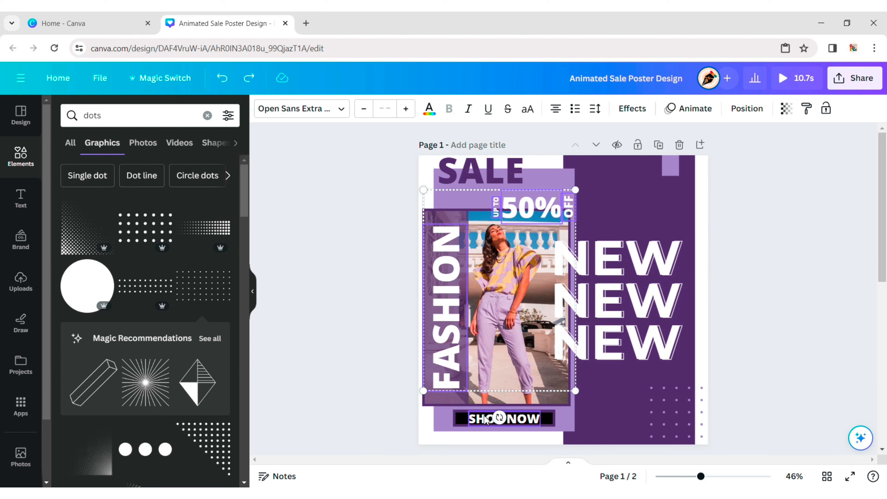
{"action": "left_click", "coordinate": [486, 420], "text": "shift"}
{"action": "left_click", "coordinate": [429, 109]}
{"action": "left_click", "coordinate": [192, 184]}
{"action": "left_click", "coordinate": [319, 237]}
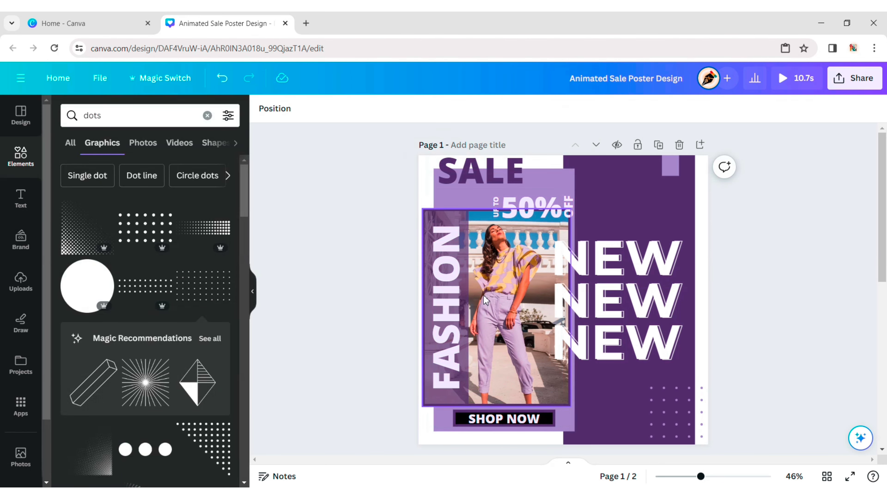
Recolour the outlined NEW texts in the middle and bottom rows pale lavender
{"action": "left_click", "coordinate": [617, 300]}
{"action": "left_click", "coordinate": [429, 108]}
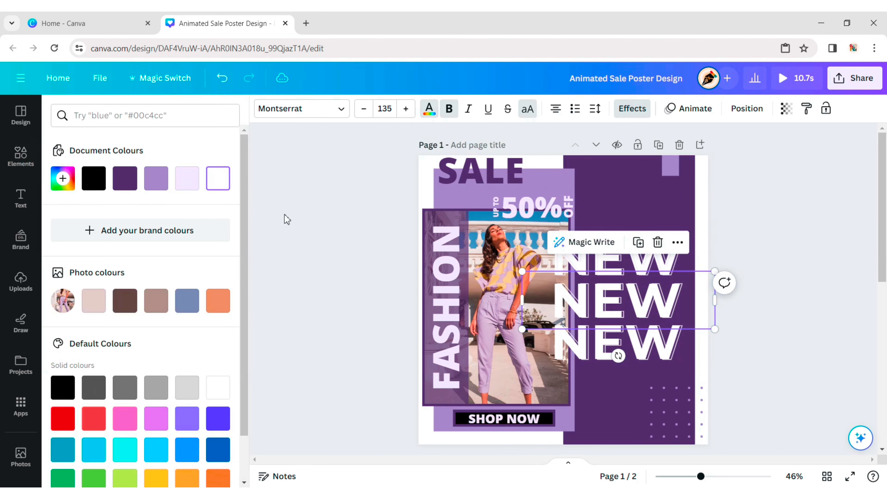
{"action": "left_click", "coordinate": [193, 181]}
{"action": "left_click", "coordinate": [581, 345]}
{"action": "left_click", "coordinate": [193, 178]}
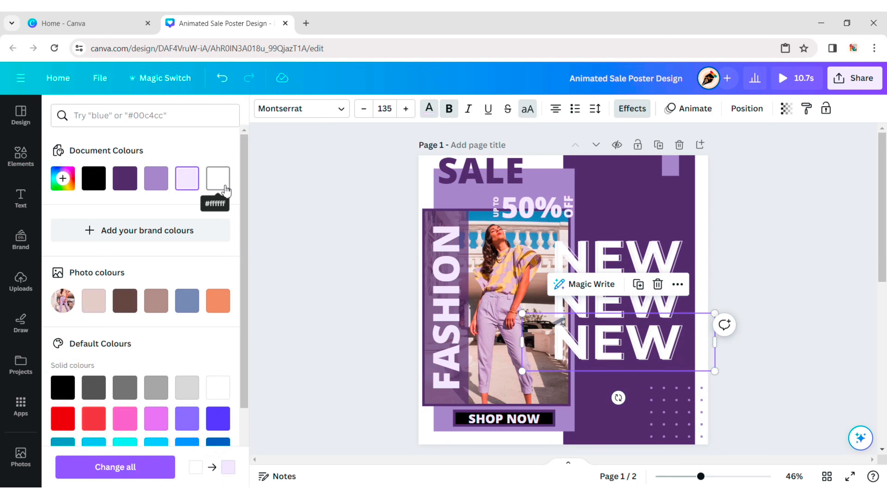
{"action": "left_click", "coordinate": [775, 202]}
Select the three solid NEW texts together and recolour them pale lavender
{"action": "left_click", "coordinate": [647, 259]}
{"action": "left_click", "coordinate": [747, 109]}
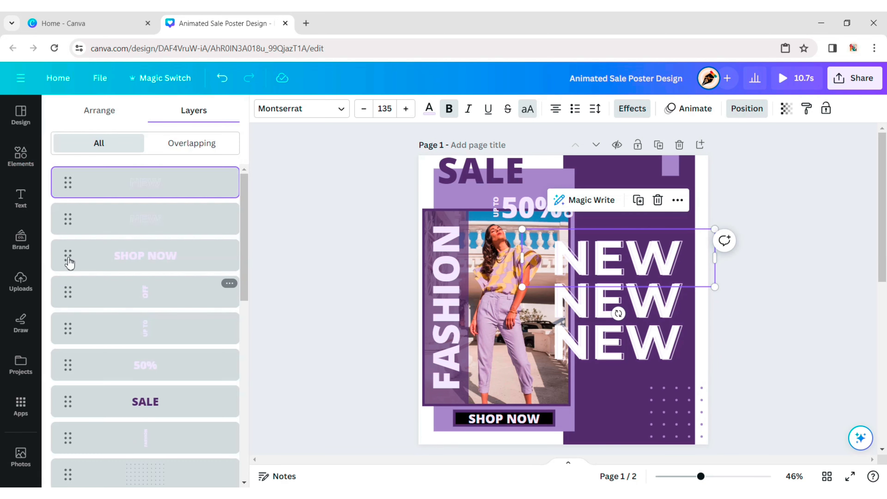
{"action": "scroll", "coordinate": [168, 290], "scroll_direction": "down", "scroll_amount": 5}
{"action": "left_click", "coordinate": [154, 295], "text": "shift"}
{"action": "left_click", "coordinate": [154, 331], "text": "shift"}
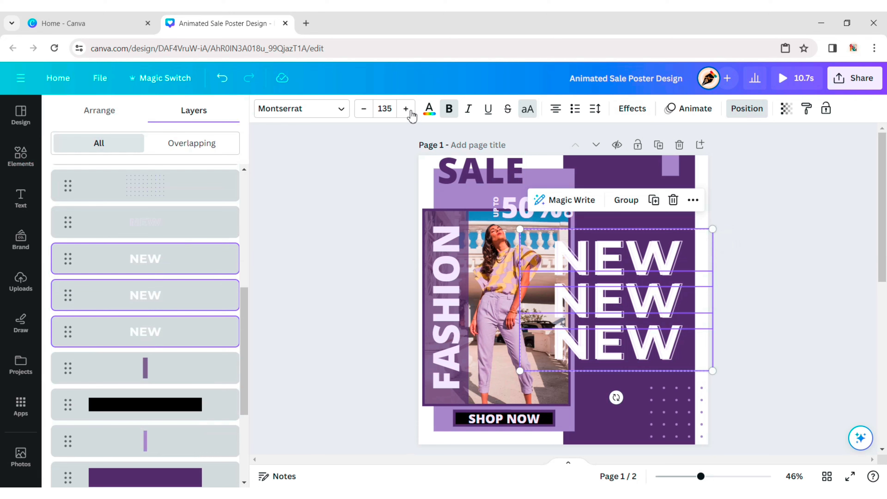
{"action": "left_click", "coordinate": [430, 109]}
{"action": "left_click", "coordinate": [187, 178]}
{"action": "left_click", "coordinate": [297, 214]}
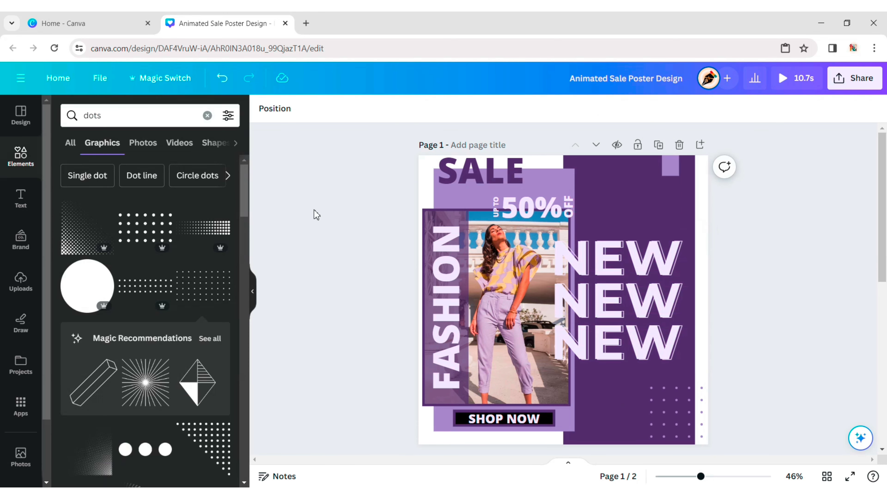
Give the SALE heading the Burst text animation, playing on enter only
{"action": "left_click", "coordinate": [482, 167]}
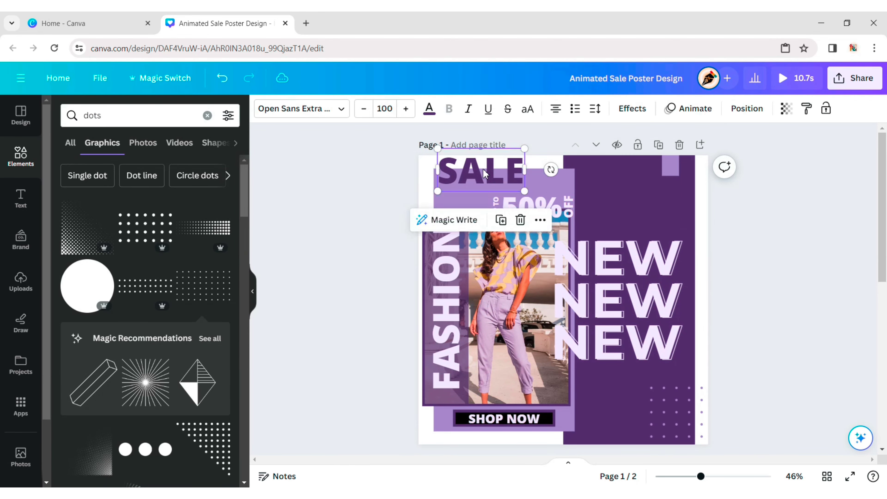
{"action": "left_click", "coordinate": [693, 109]}
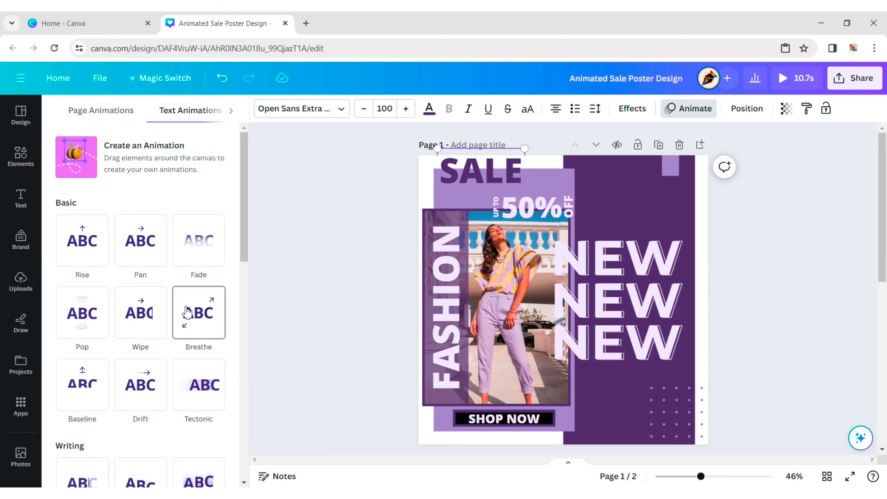
{"action": "scroll", "coordinate": [188, 312], "scroll_direction": "down", "scroll_amount": 8}
{"action": "left_click", "coordinate": [201, 276]}
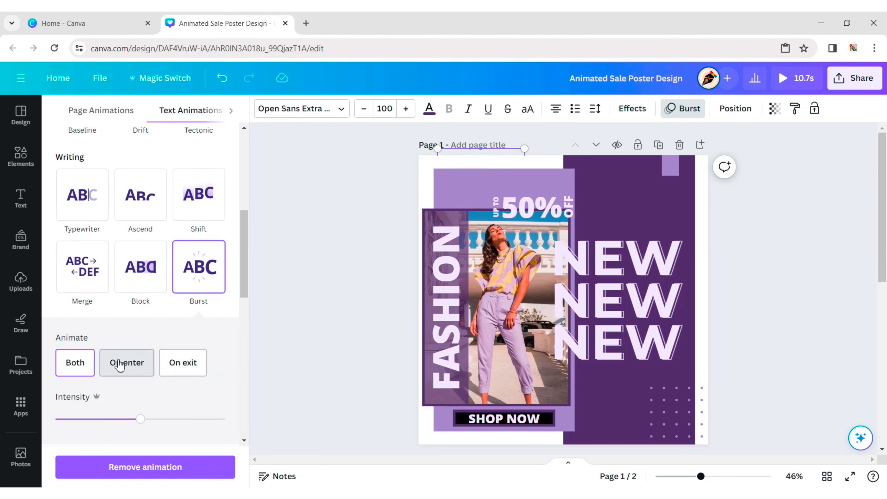
{"action": "left_click", "coordinate": [131, 362]}
Give the 50% text the Neon text animation, playing on enter
{"action": "left_click", "coordinate": [529, 211]}
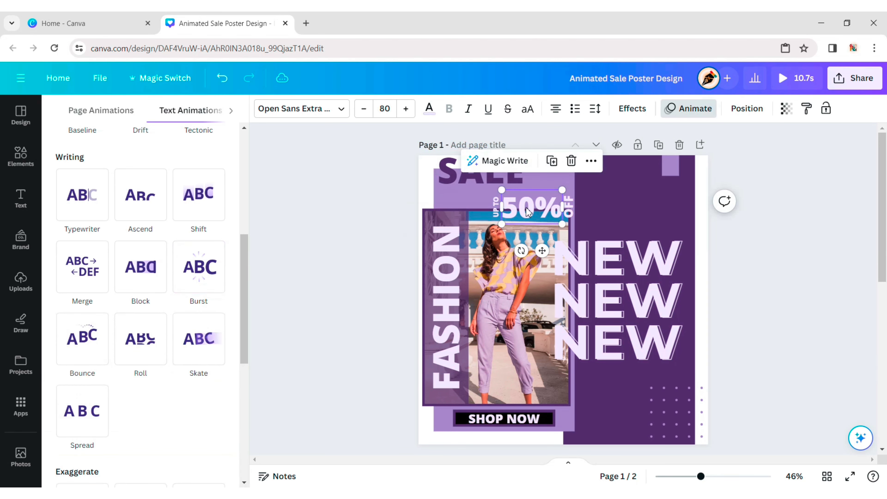
{"action": "scroll", "coordinate": [154, 247], "scroll_direction": "up", "scroll_amount": 5}
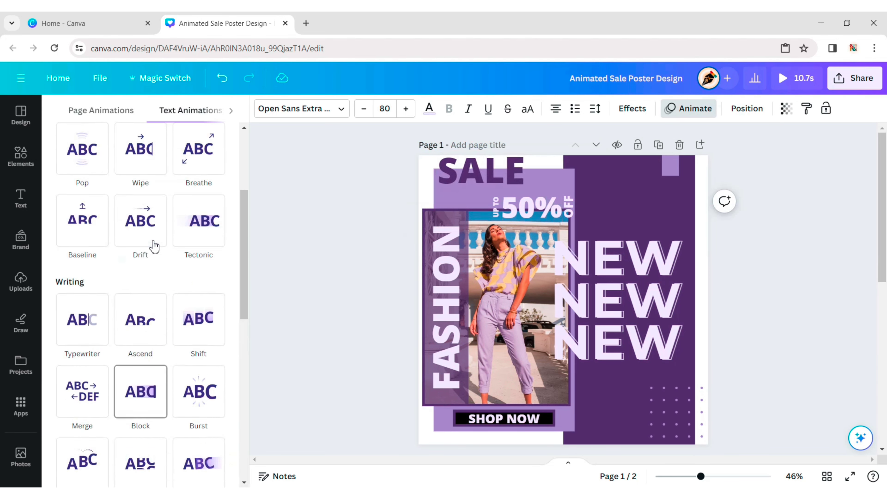
{"action": "scroll", "coordinate": [153, 247], "scroll_direction": "down", "scroll_amount": 10}
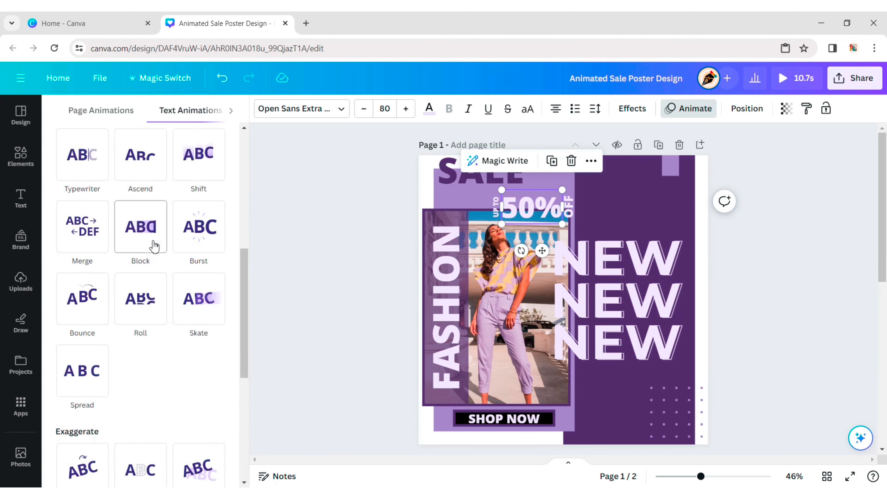
{"action": "left_click", "coordinate": [141, 276]}
{"action": "scroll", "coordinate": [141, 283], "scroll_direction": "down", "scroll_amount": 3}
{"action": "left_click", "coordinate": [141, 288]}
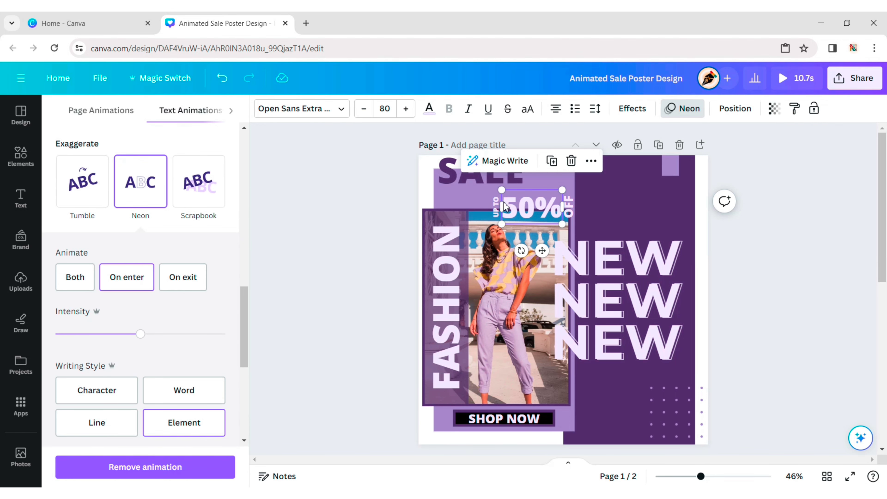
Apply the Block text animation, playing on enter only, to the UP TO text and the OFF text
{"action": "left_click", "coordinate": [491, 206]}
{"action": "left_click", "coordinate": [494, 206]}
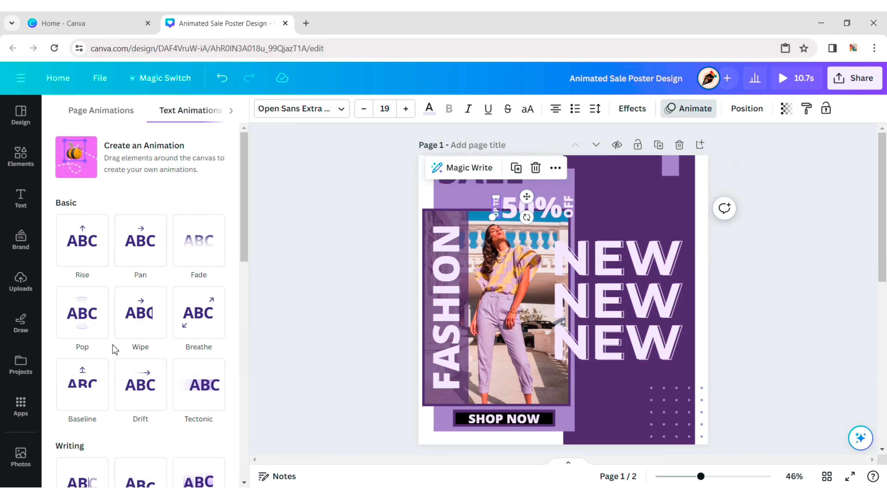
{"action": "scroll", "coordinate": [118, 342], "scroll_direction": "down", "scroll_amount": 6}
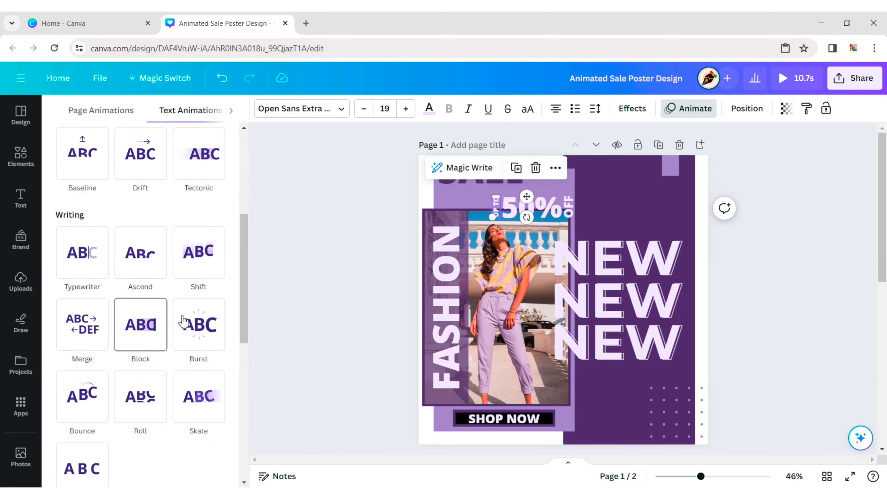
{"action": "left_click", "coordinate": [140, 325]}
{"action": "left_click", "coordinate": [132, 348]}
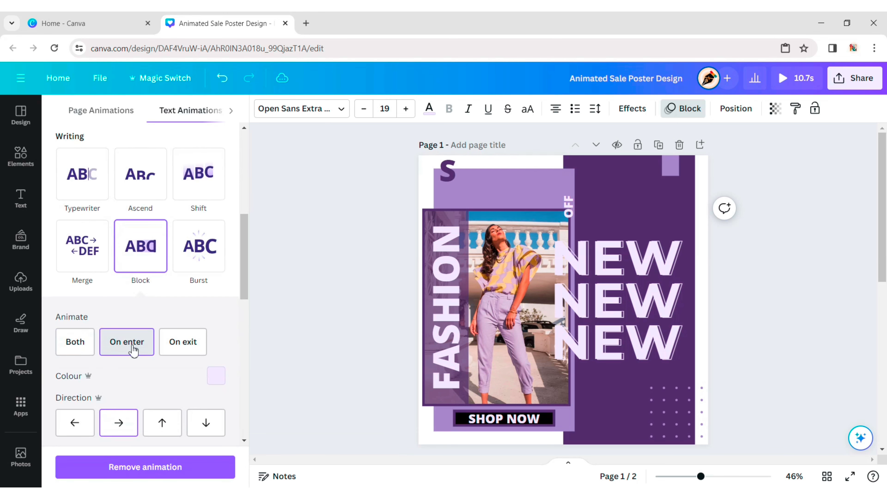
{"action": "left_click", "coordinate": [568, 212]}
{"action": "left_click", "coordinate": [148, 251]}
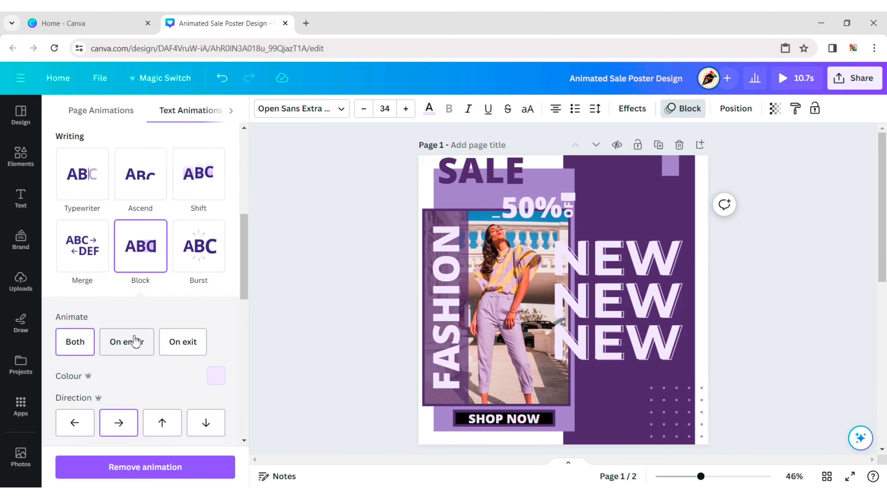
{"action": "left_click", "coordinate": [135, 341]}
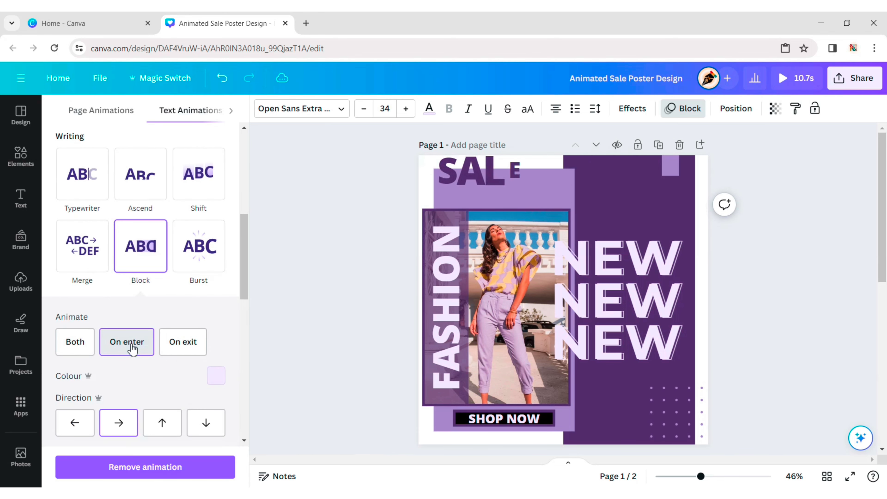
Give the vertical FASHION text the Breathe animation
{"action": "left_click", "coordinate": [448, 295]}
{"action": "scroll", "coordinate": [129, 367], "scroll_direction": "up", "scroll_amount": 5}
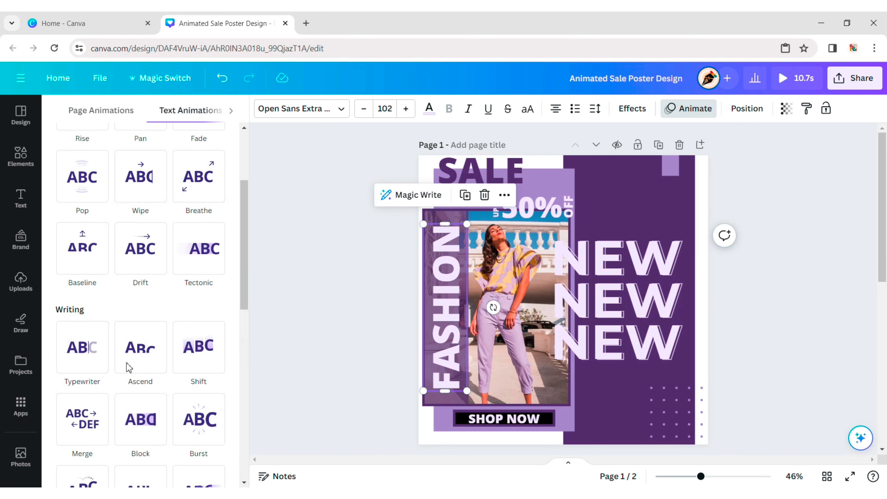
{"action": "left_click", "coordinate": [205, 236]}
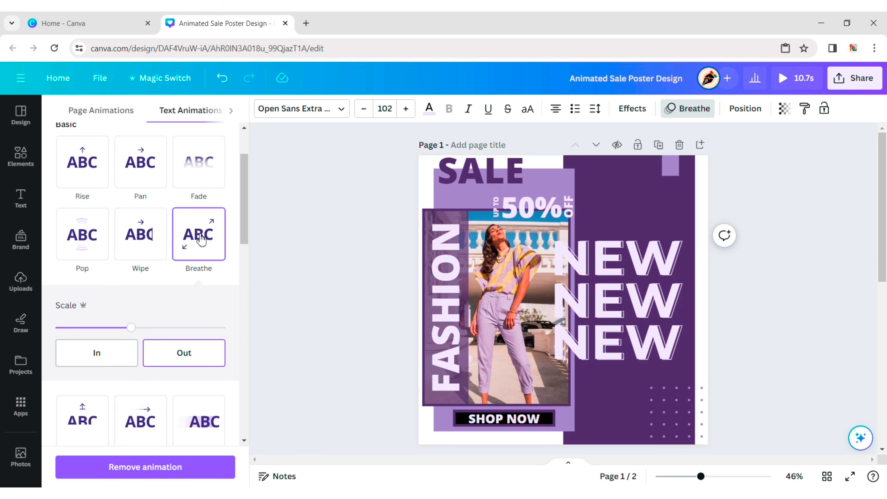
Give the SHOP NOW text the Block text animation, playing on enter only
{"action": "left_click", "coordinate": [483, 425]}
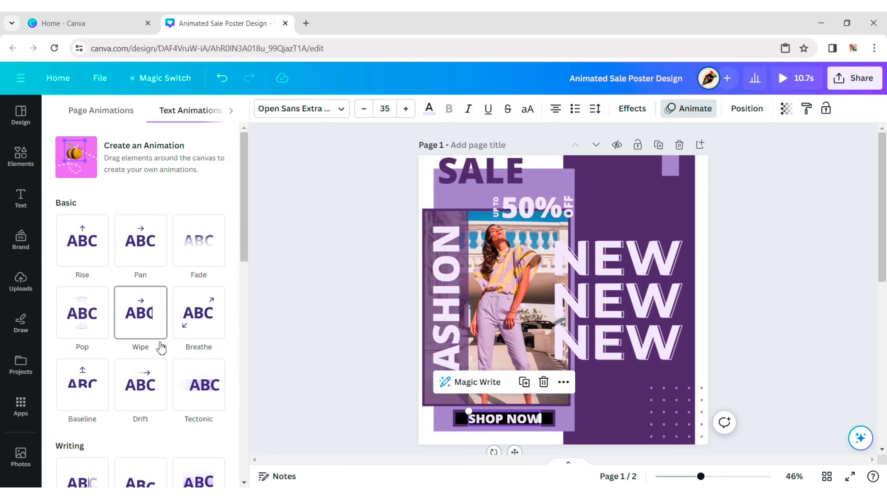
{"action": "scroll", "coordinate": [134, 324], "scroll_direction": "down", "scroll_amount": 5}
{"action": "left_click", "coordinate": [134, 324]}
{"action": "left_click", "coordinate": [126, 341]}
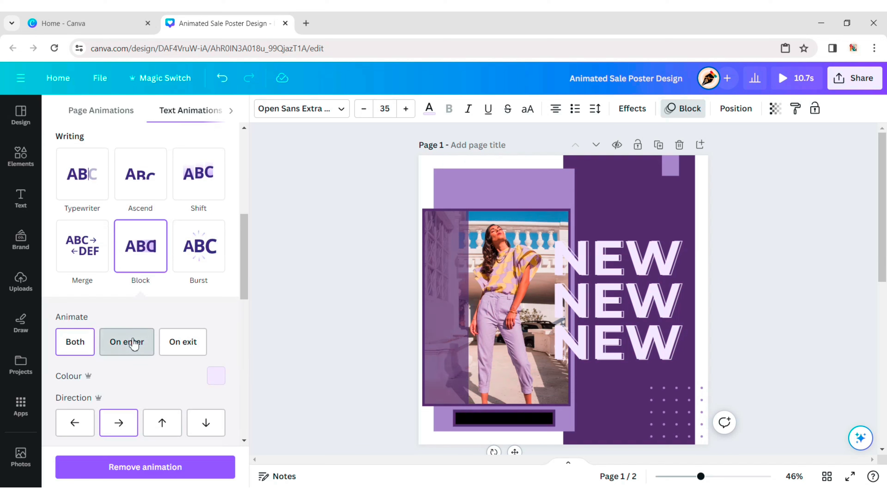
Select the three solid NEW texts together and apply the Wipe animation to them
{"action": "left_click", "coordinate": [736, 108]}
{"action": "scroll", "coordinate": [180, 291], "scroll_direction": "down", "scroll_amount": 5}
{"action": "left_click", "coordinate": [178, 311]}
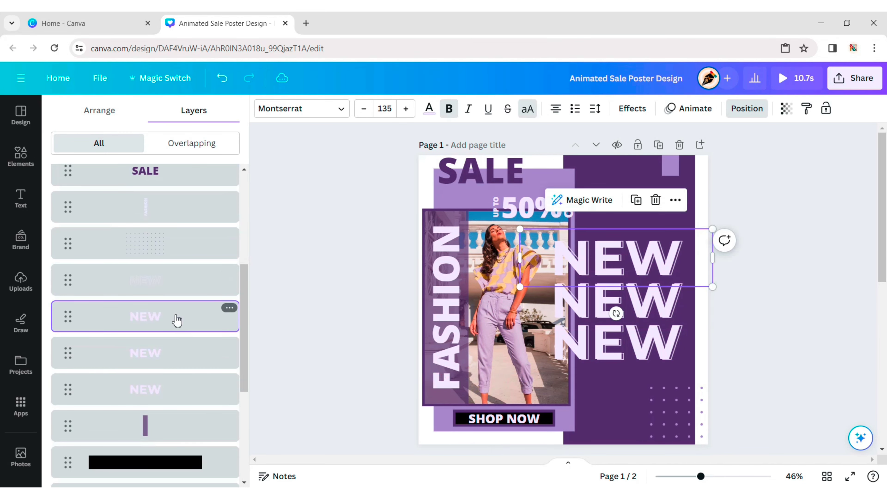
{"action": "left_click", "coordinate": [169, 350], "text": "shift"}
{"action": "left_click", "coordinate": [177, 393], "text": "shift"}
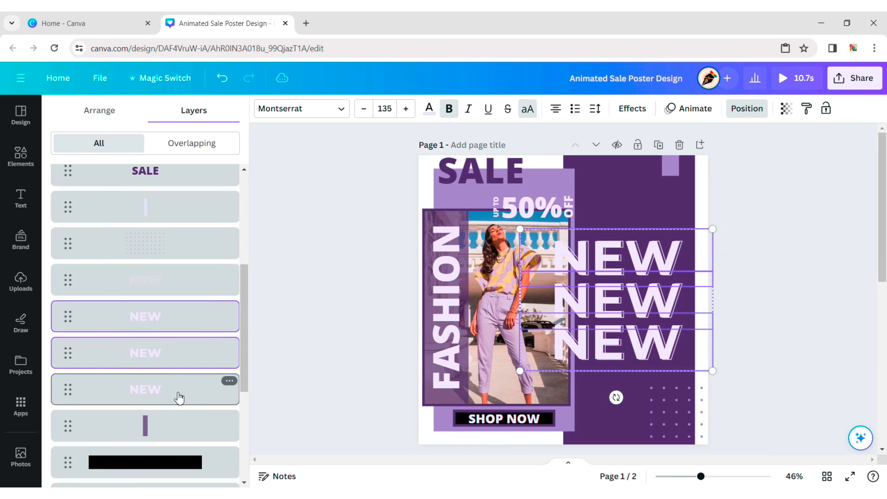
{"action": "left_click", "coordinate": [680, 111]}
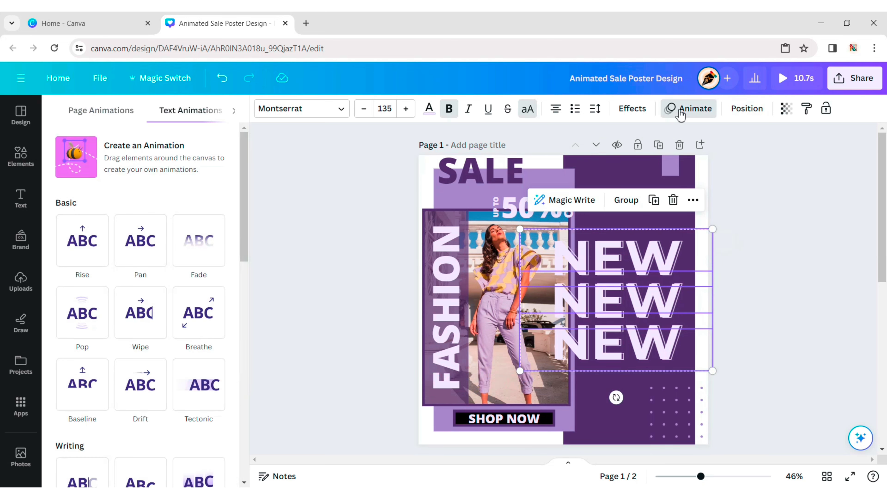
{"action": "left_click", "coordinate": [140, 316]}
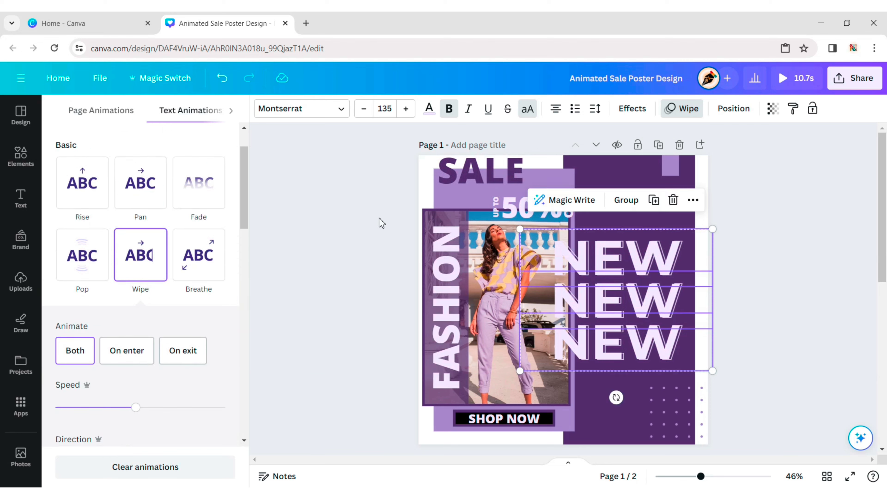
{"action": "left_click", "coordinate": [357, 227]}
{"action": "left_click", "coordinate": [358, 231]}
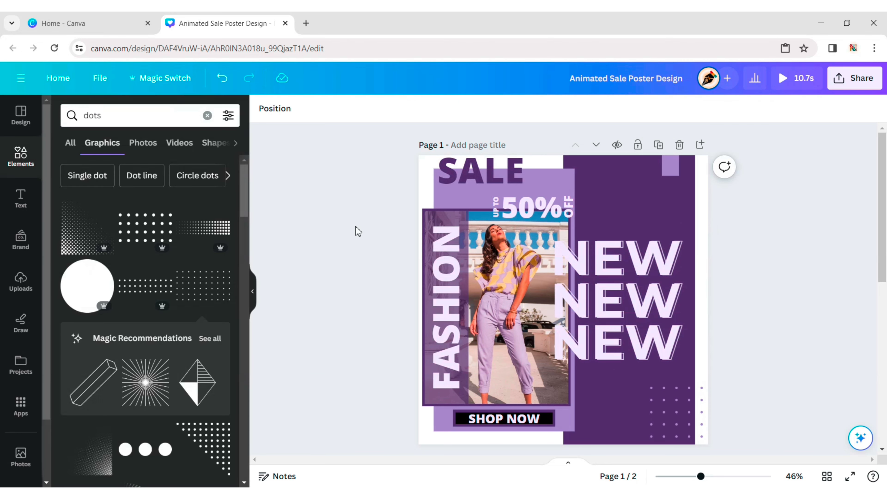
Change the page background colour to pale lavender and hide the graphics search results
{"action": "left_click", "coordinate": [425, 179]}
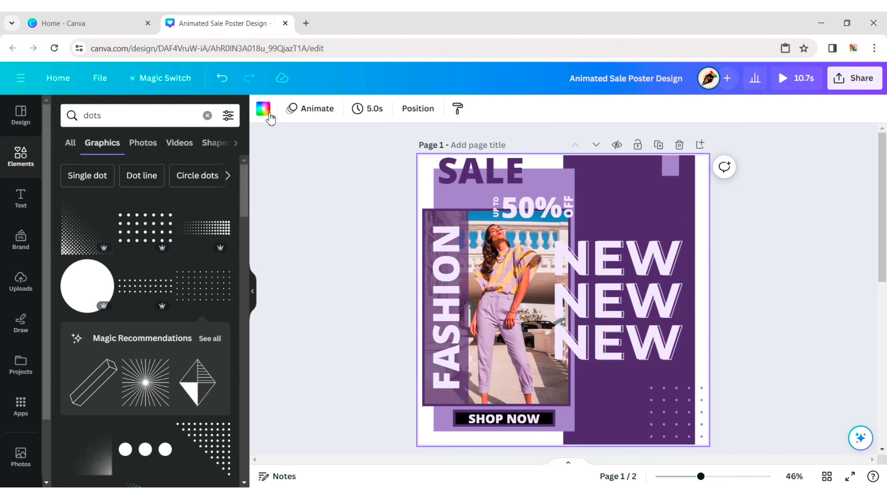
{"action": "left_click", "coordinate": [263, 109]}
{"action": "left_click", "coordinate": [191, 187]}
{"action": "left_click", "coordinate": [302, 302]}
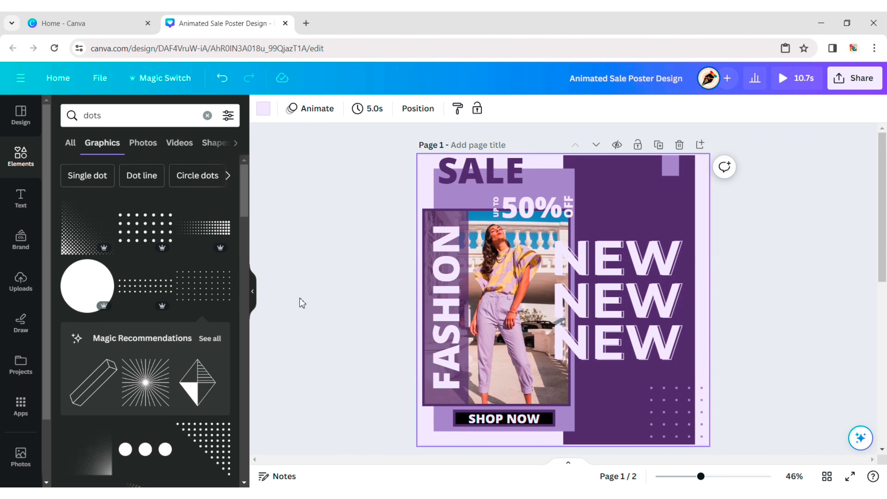
{"action": "left_click", "coordinate": [296, 258]}
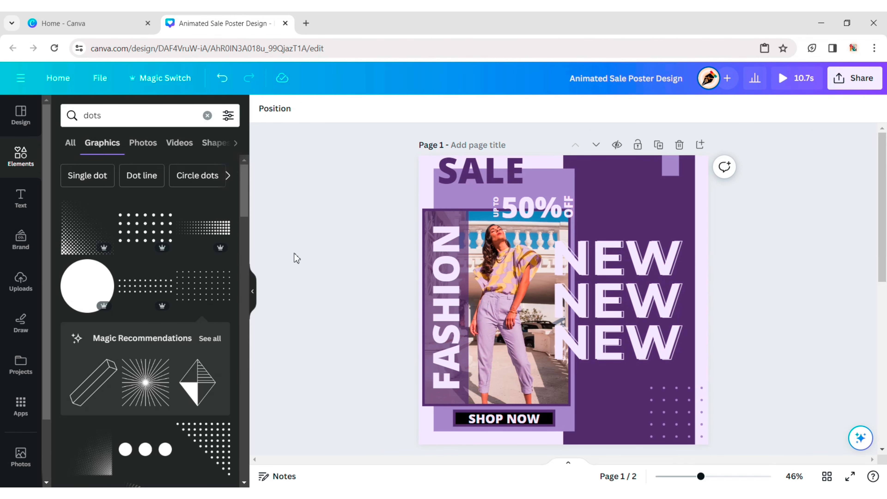
{"action": "left_click", "coordinate": [253, 291]}
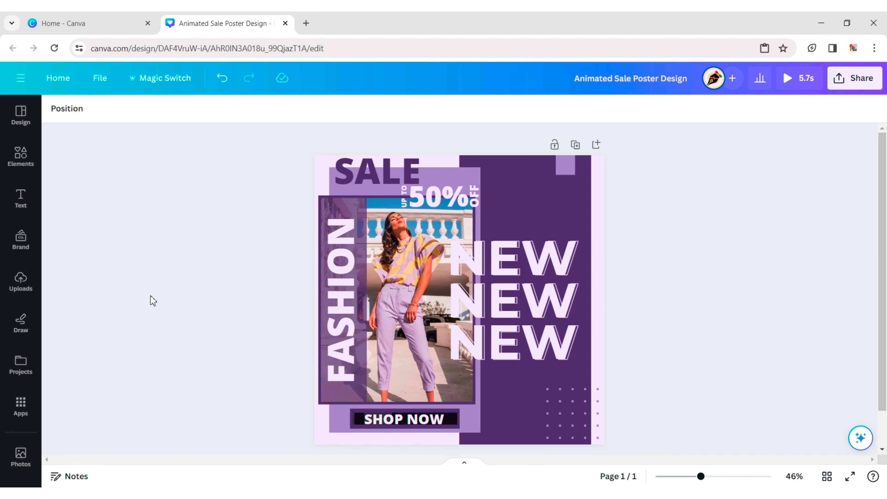
Download the poster as an MP4 video at 2,880 × 2,880 px quality
{"action": "left_click", "coordinate": [852, 79]}
{"action": "left_click", "coordinate": [757, 369]}
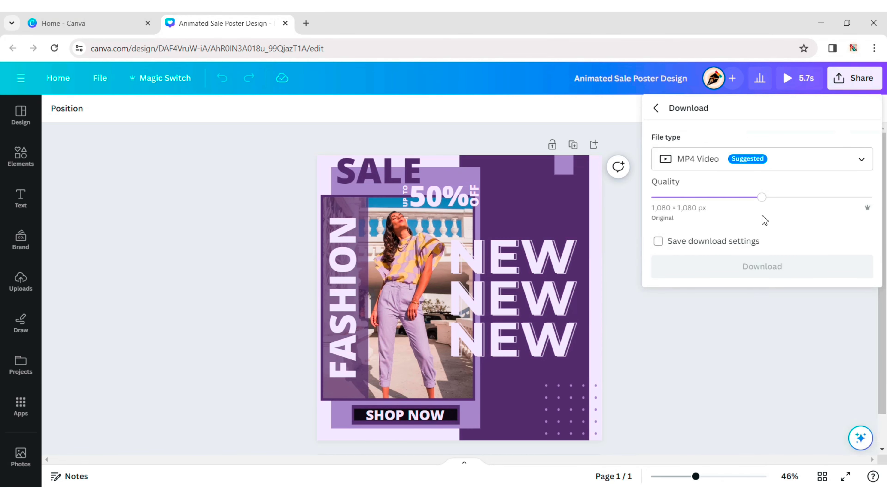
{"action": "left_click_drag", "start_coordinate": [762, 197], "coordinate": [872, 197]}
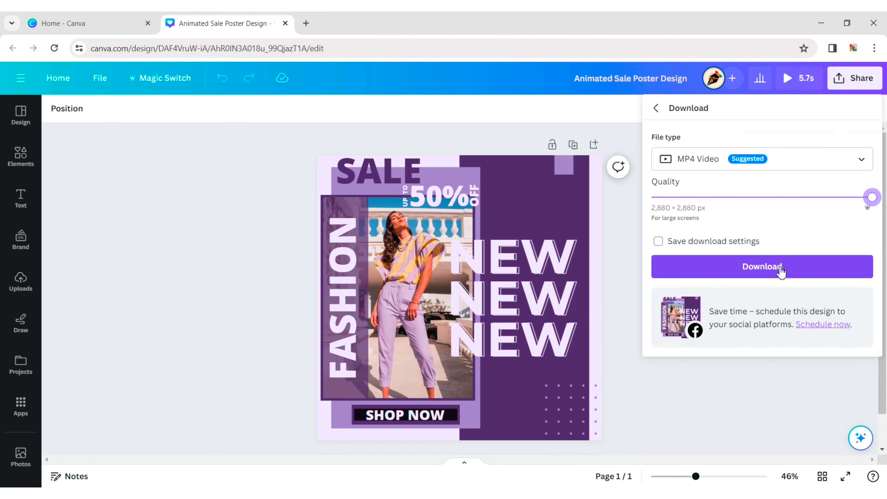
{"action": "left_click", "coordinate": [781, 271]}
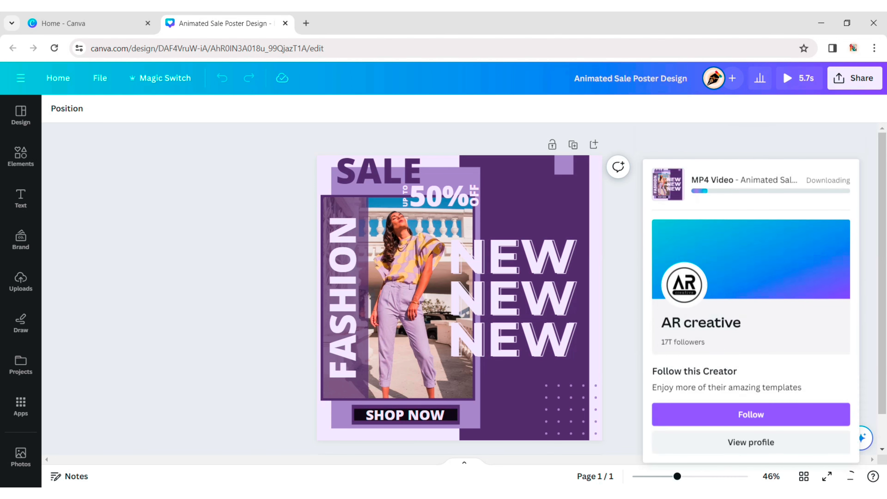